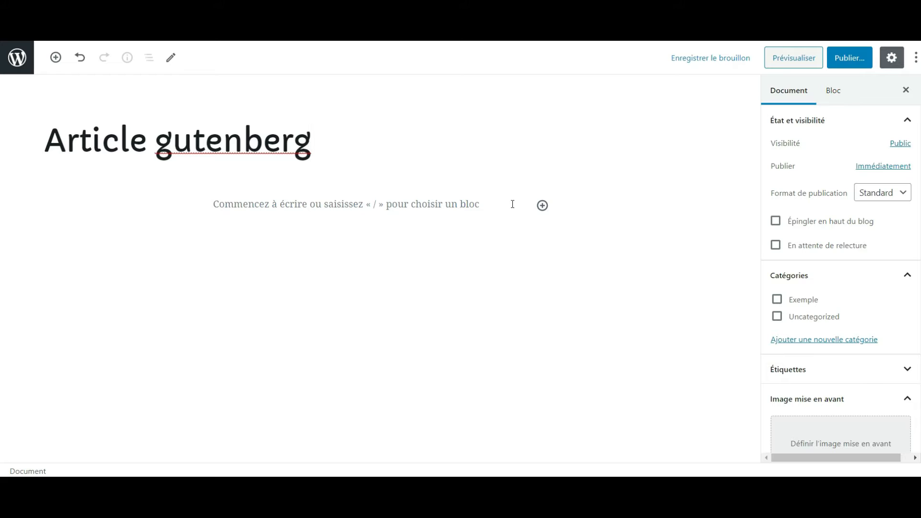
pyautogui.click(429, 205)
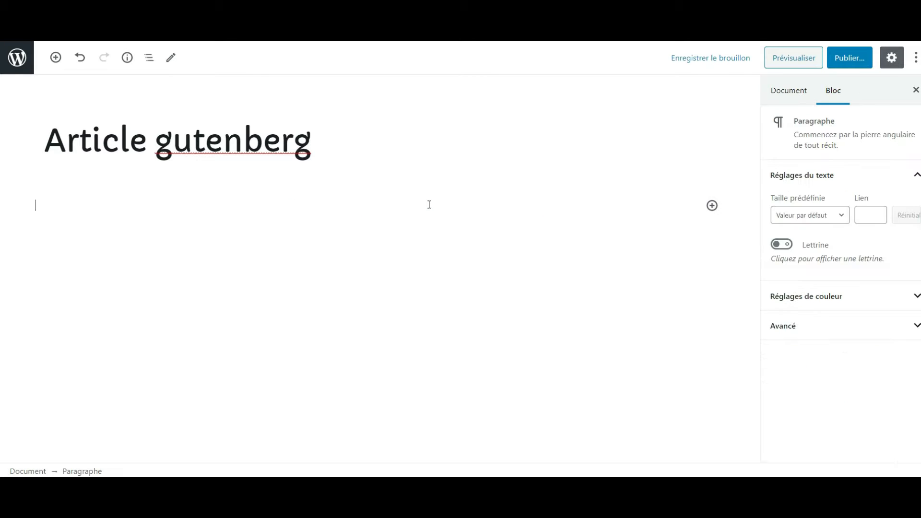
pyautogui.write('/')
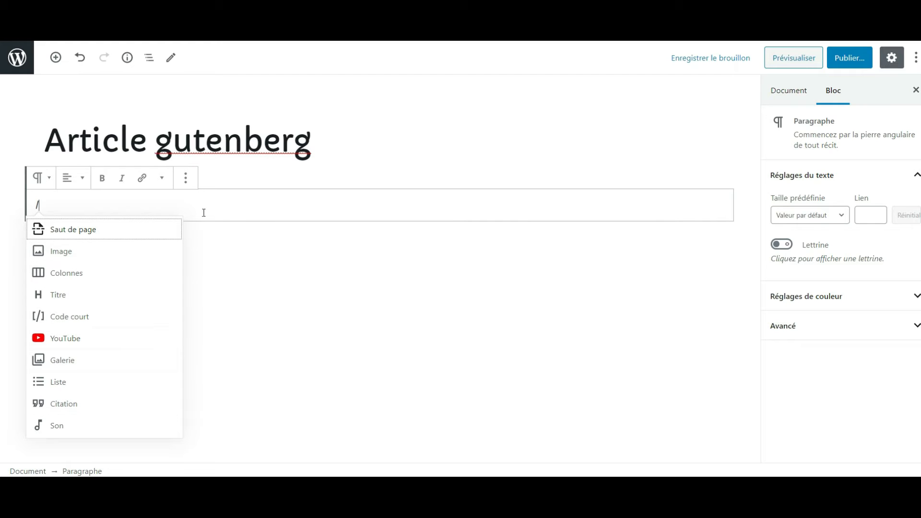
pyautogui.click(185, 177)
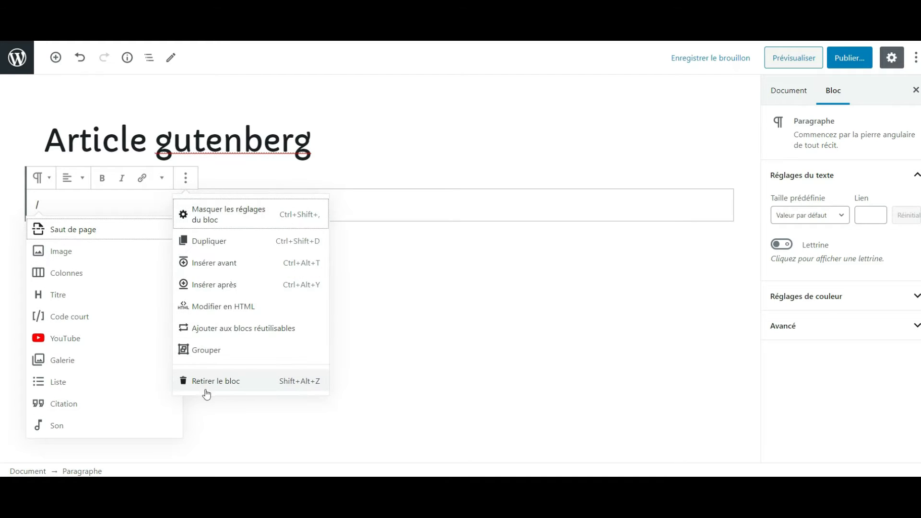
pyautogui.click(208, 382)
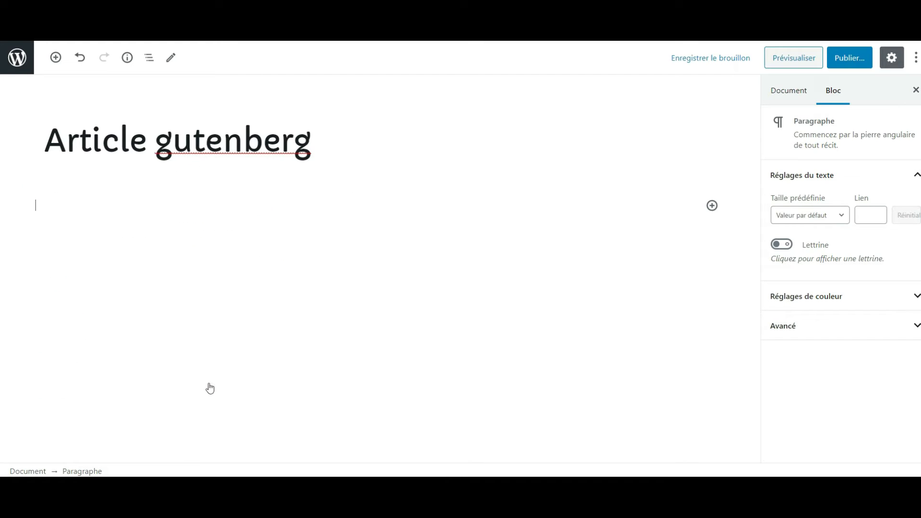
# - Browse the block library's categories, including common blocks, Mise en forme and Mise en page des éléments, to examine the available blocks
pyautogui.click(712, 206)
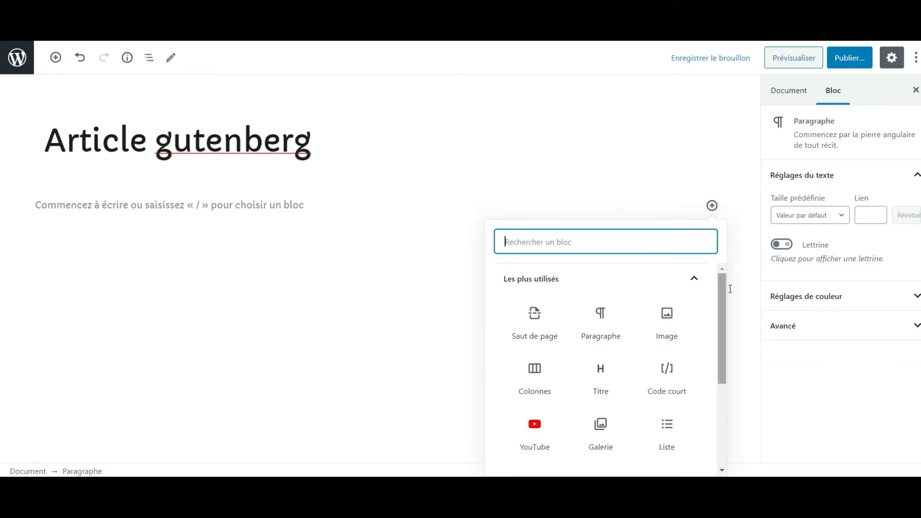
pyautogui.moveTo(721, 310); pyautogui.dragTo(719, 390)
pyautogui.click(697, 341)
pyautogui.scroll(-5, 697, 342)
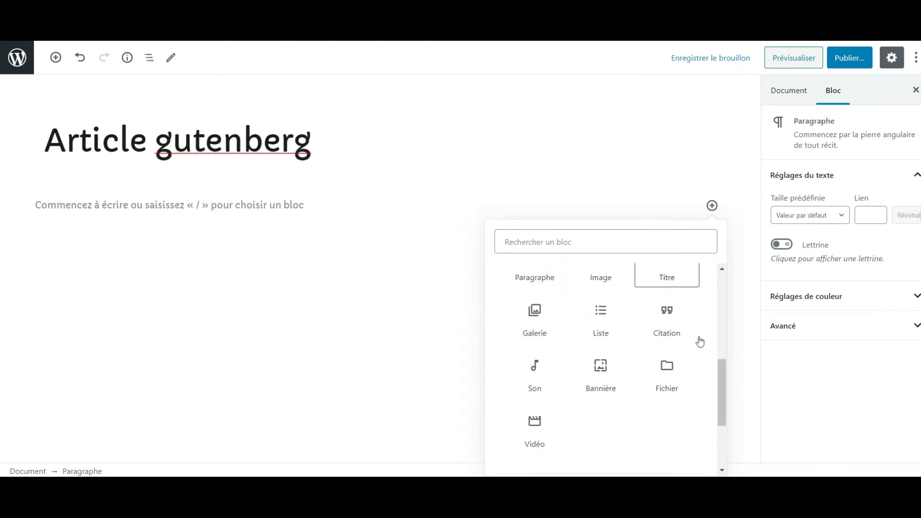
pyautogui.click(694, 368)
pyautogui.scroll(-3, 705, 346)
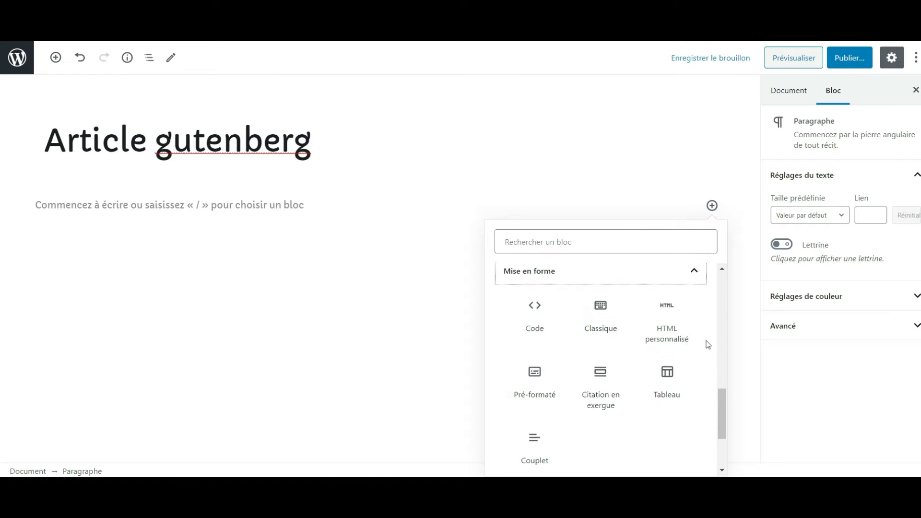
pyautogui.click(699, 392)
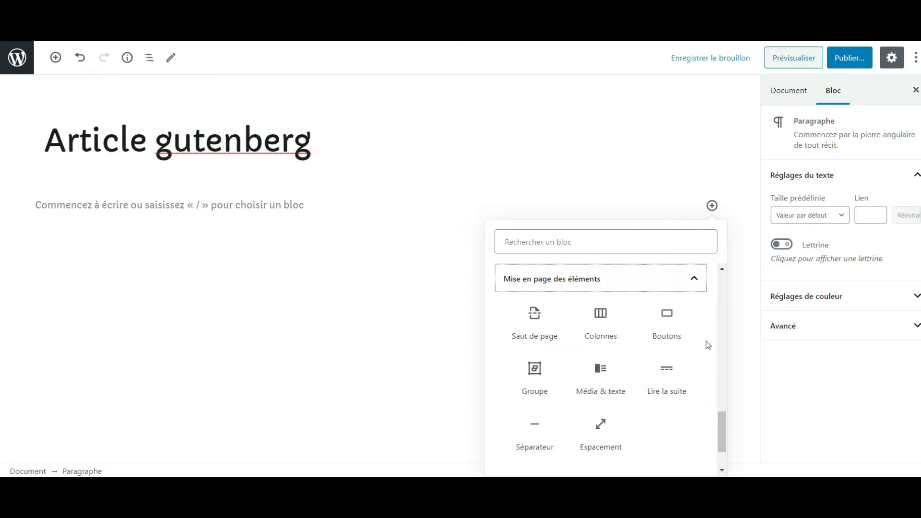
pyautogui.scroll(-2, 726, 432)
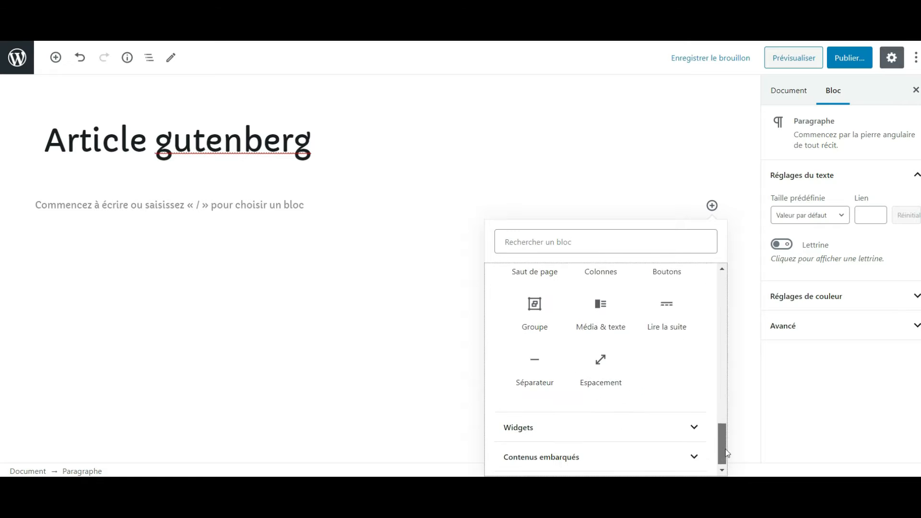
pyautogui.scroll(5, 704, 372)
pyautogui.scroll(5, 698, 354)
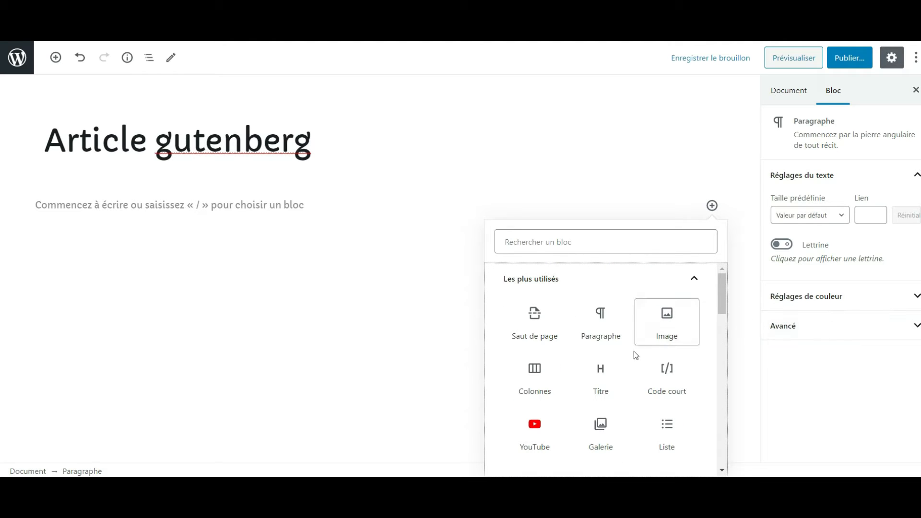
# - Insert a Colonnes block with two equal columns and place the media library image suit-673697_1280.jpg in the first column
pyautogui.click(535, 379)
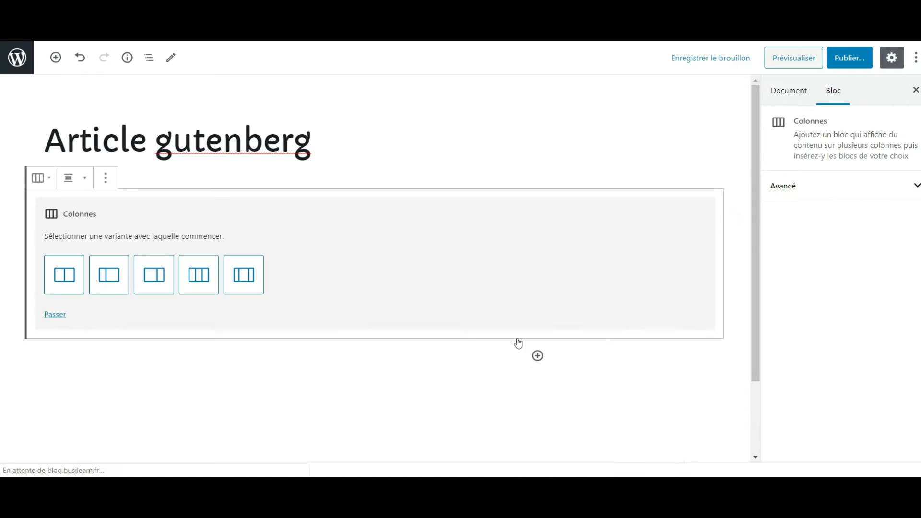
pyautogui.click(54, 274)
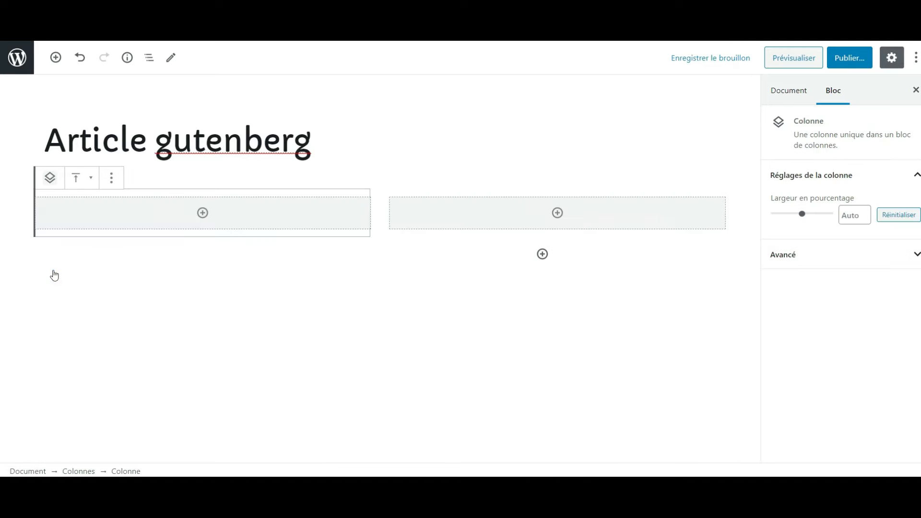
pyautogui.click(202, 214)
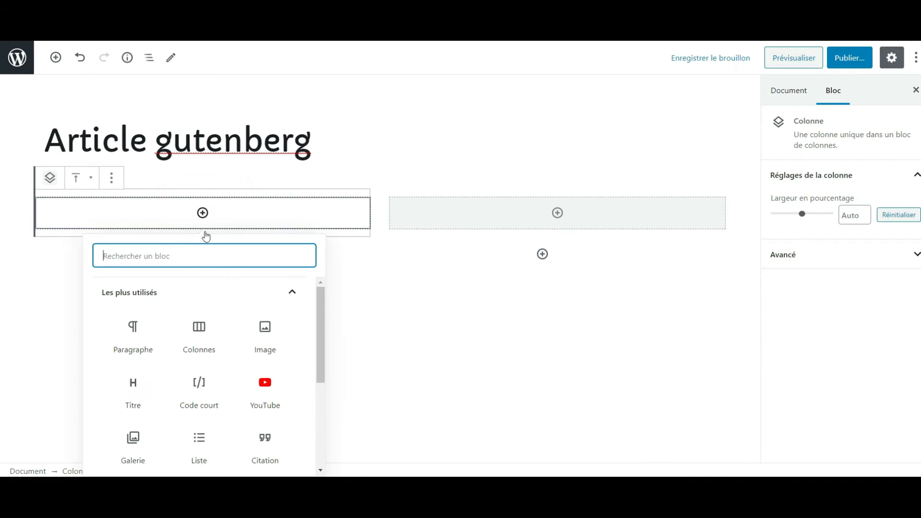
pyautogui.click(263, 333)
pyautogui.click(152, 286)
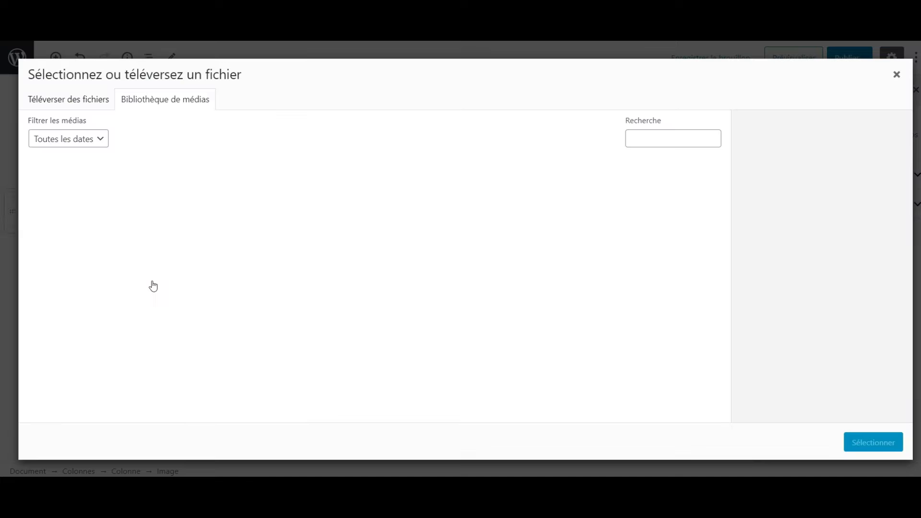
pyautogui.click(74, 201)
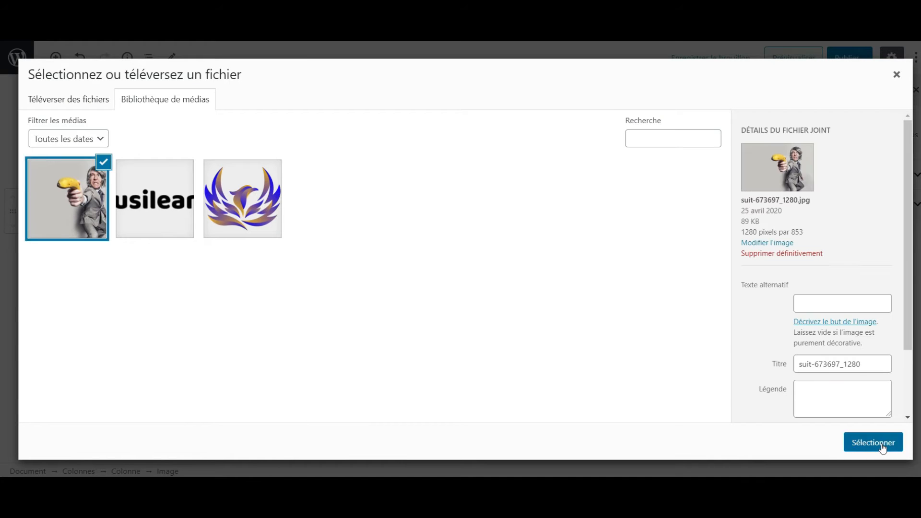
pyautogui.click(886, 454)
# - Add a paragraph block in the second column and paste the copied Lorem ipsum text into it
pyautogui.click(551, 213)
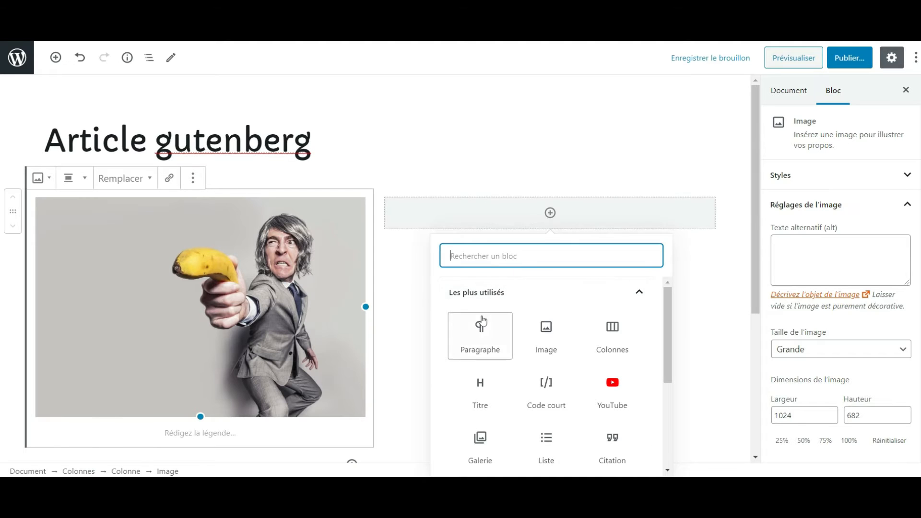
pyautogui.click(477, 331)
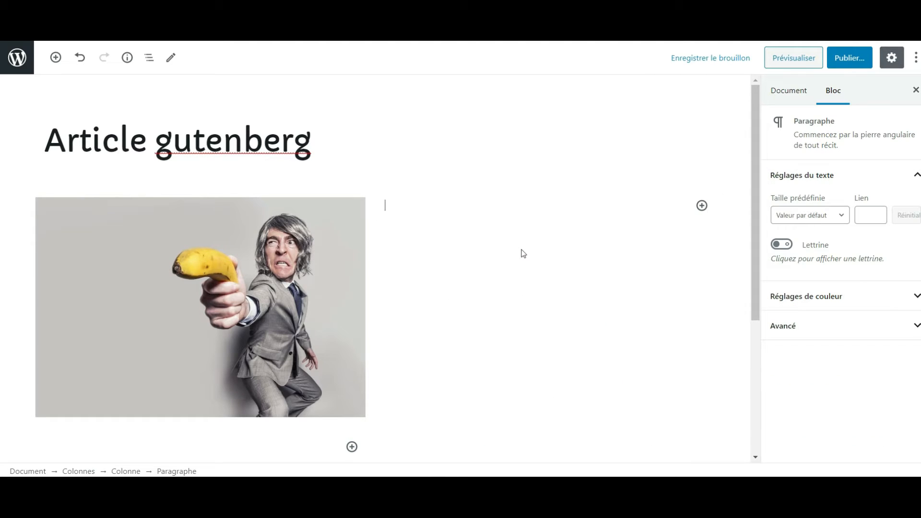
pyautogui.hotkey('ctrl', 'c')
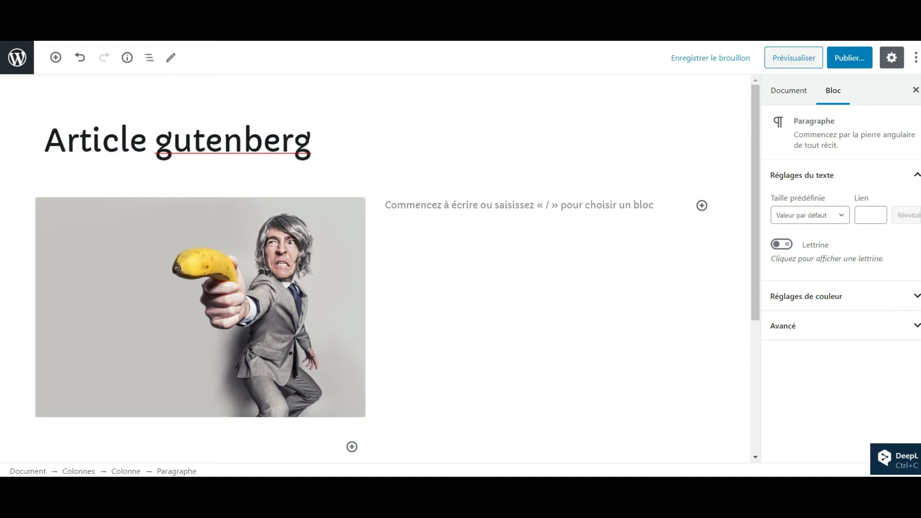
pyautogui.click(492, 211)
pyautogui.hotkey('ctrl', 'v')
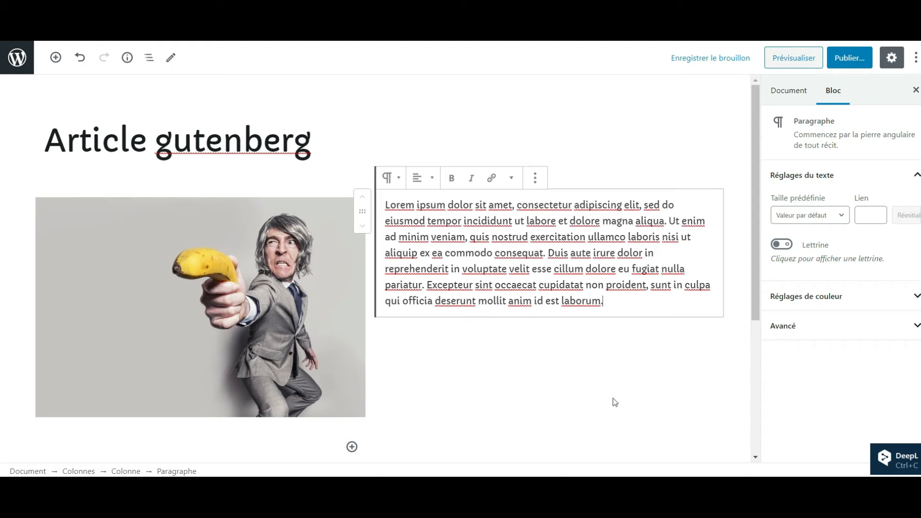
# - Add an H2 Titre block below the columns with the text "Titre 2"
pyautogui.click(616, 383)
pyautogui.scroll(-3, 596, 374)
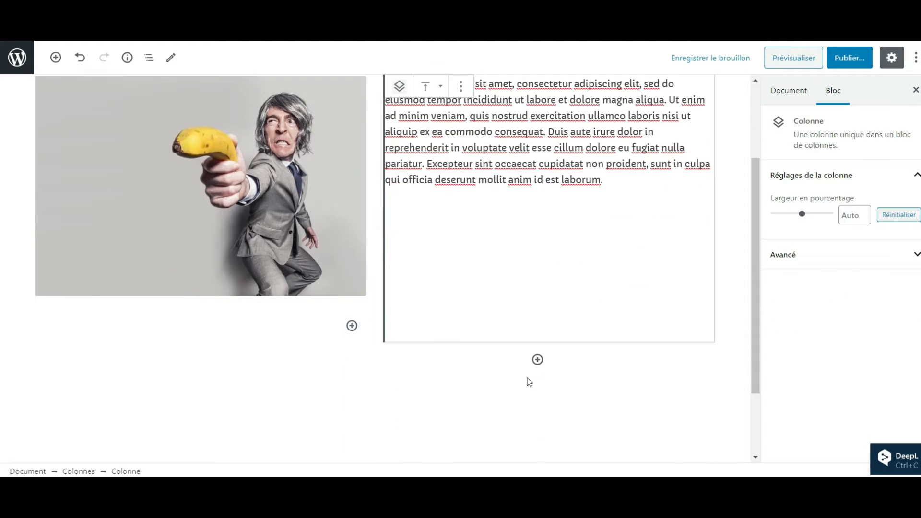
pyautogui.click(394, 369)
pyautogui.scroll(3, 417, 379)
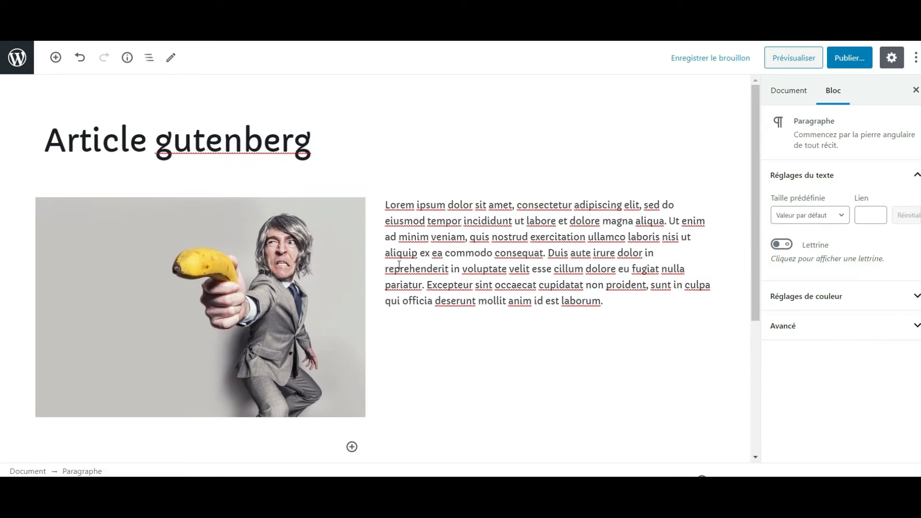
pyautogui.click(55, 59)
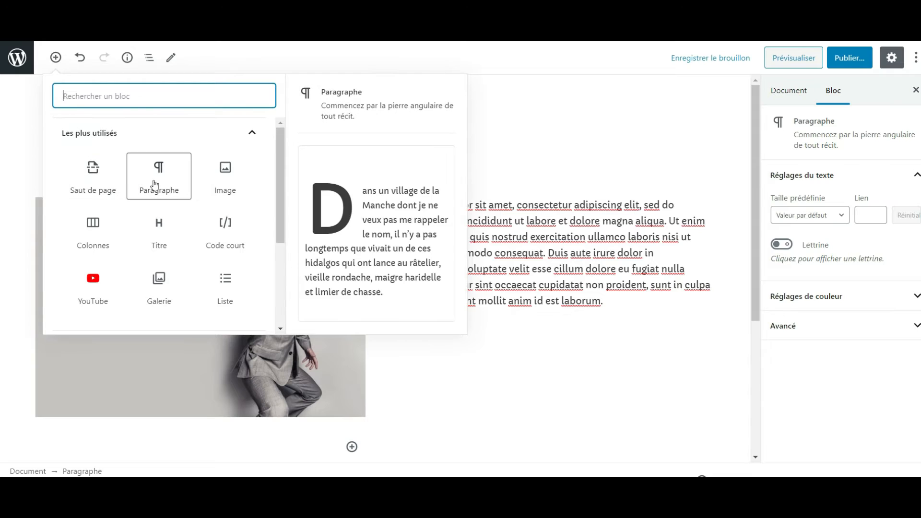
pyautogui.click(149, 228)
pyautogui.scroll(-3, 154, 242)
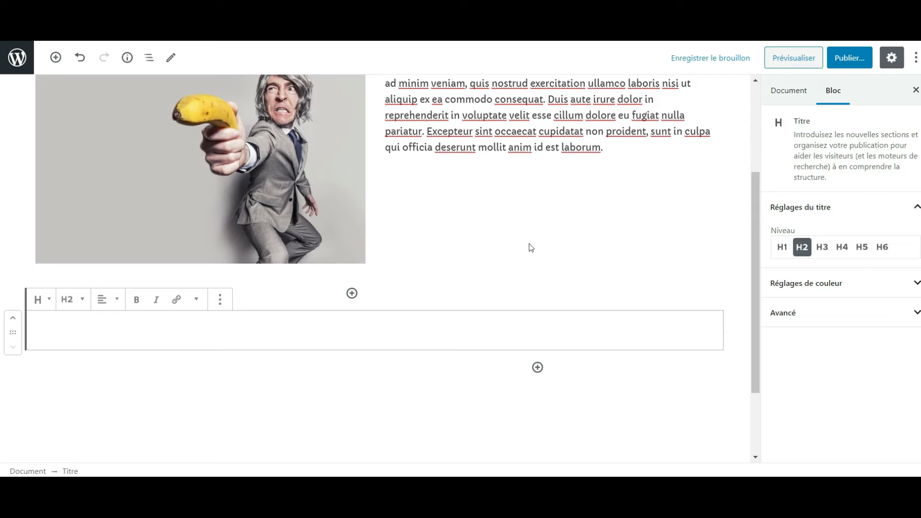
pyautogui.write('Ti')
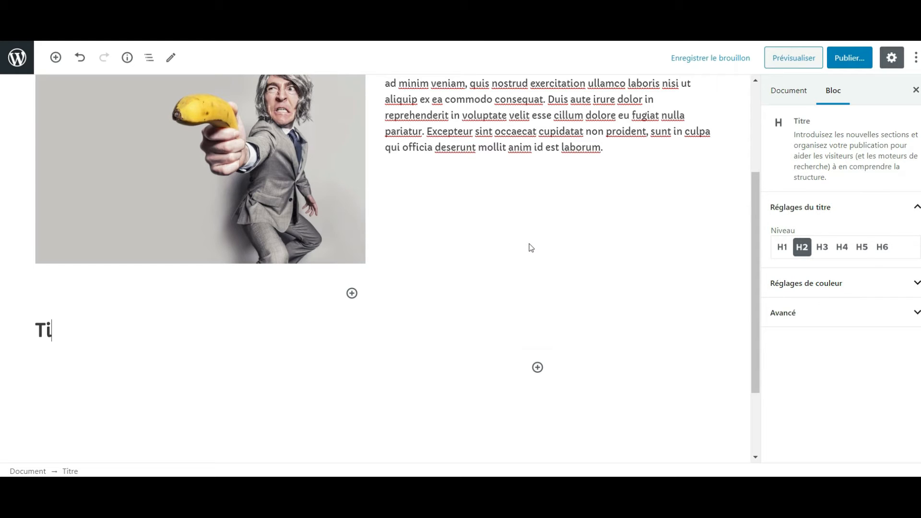
pyautogui.write('tre 2')
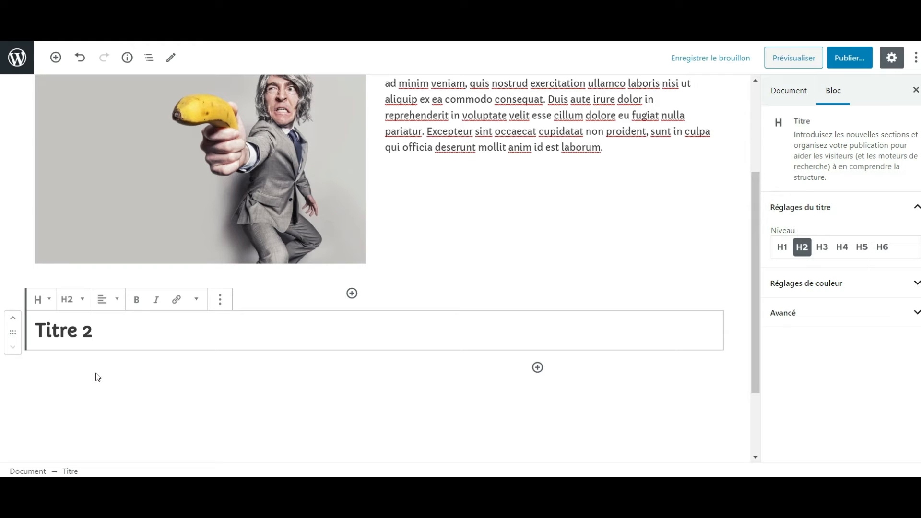
# - Add a bulleted list block under the heading with the items "Liste 1" and "Liste 2"
pyautogui.press('Return')
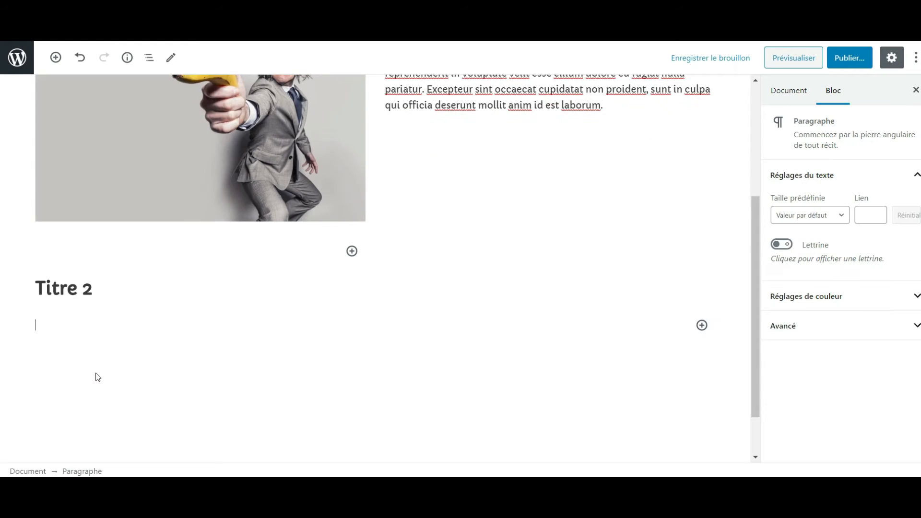
pyautogui.click(702, 325)
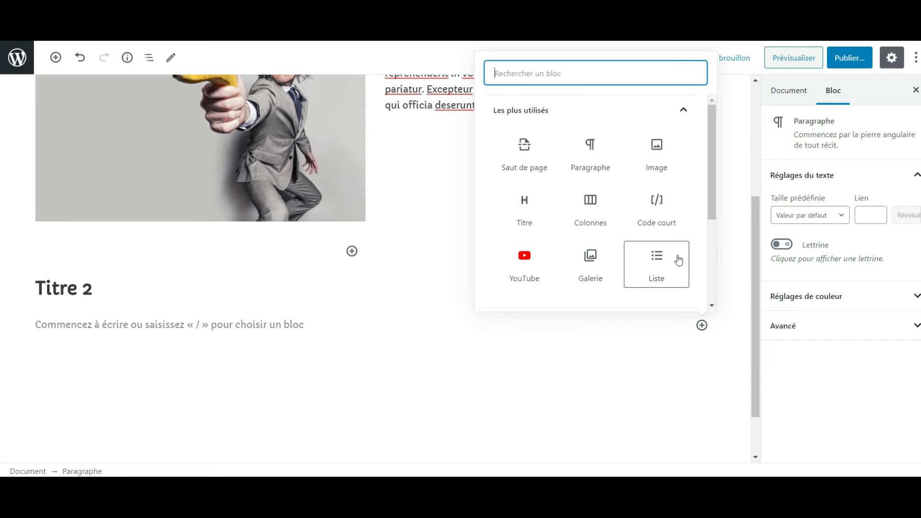
pyautogui.click(663, 264)
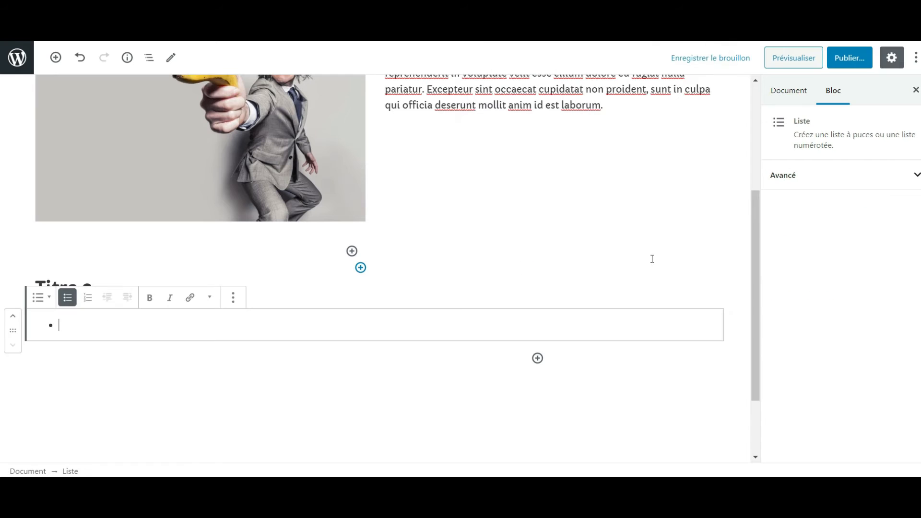
pyautogui.write('Lis')
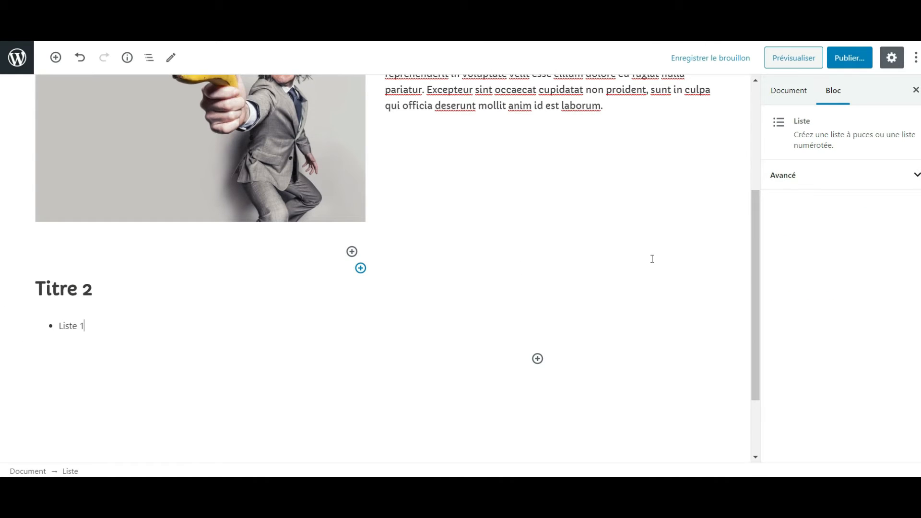
pyautogui.write('te 1')
pyautogui.press('Return')
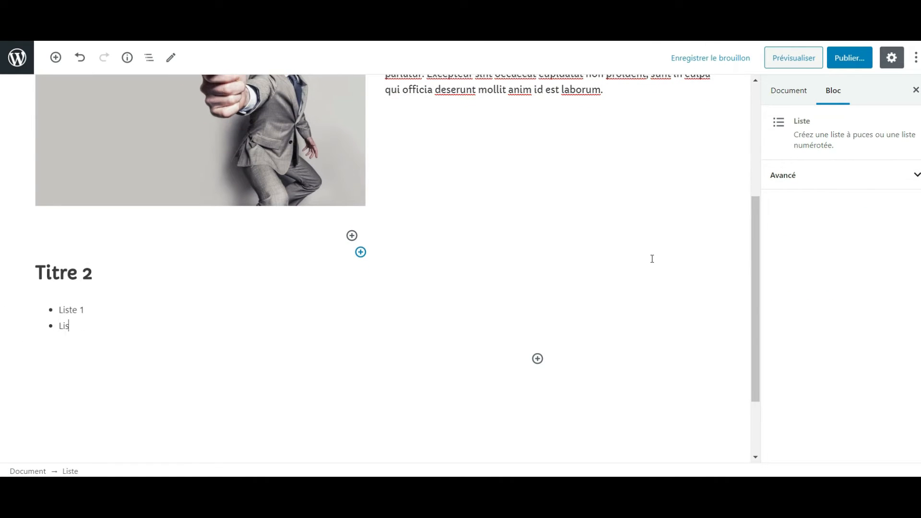
pyautogui.write('Liste 2')
pyautogui.press('Return')
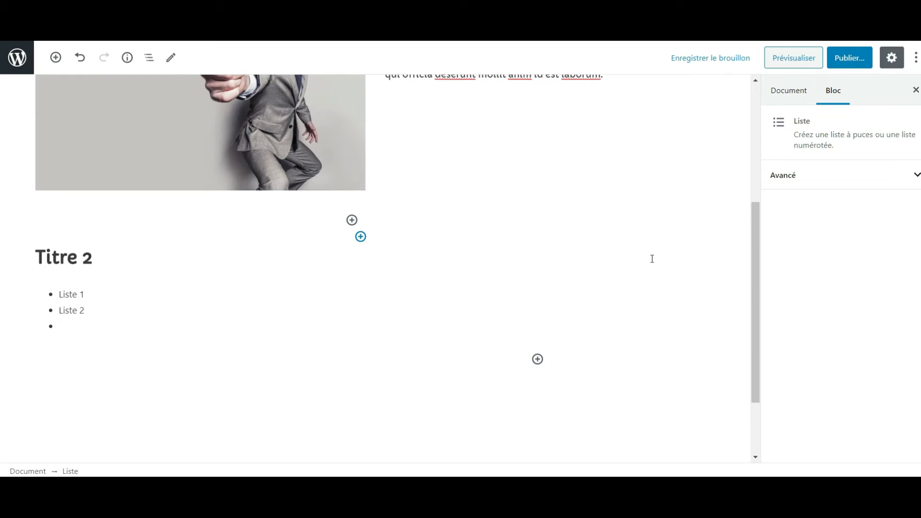
pyautogui.press('BackSpace')
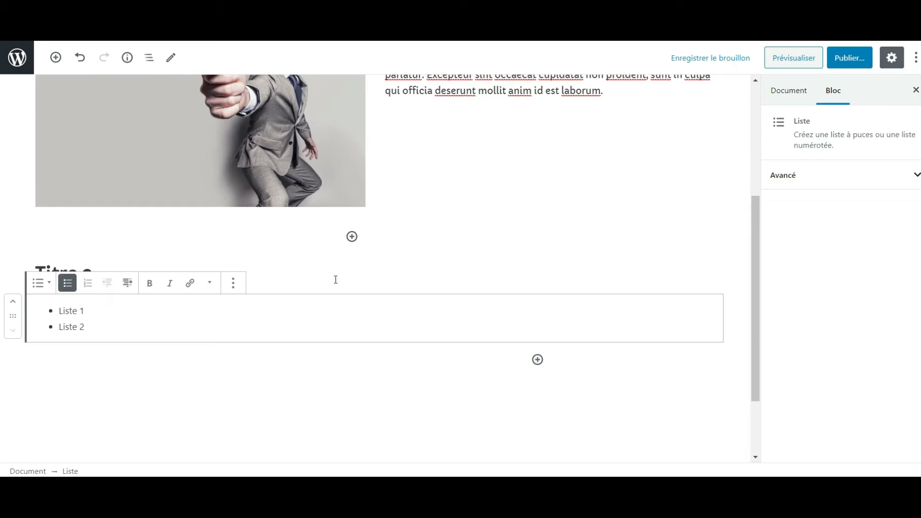
pyautogui.press('Return')
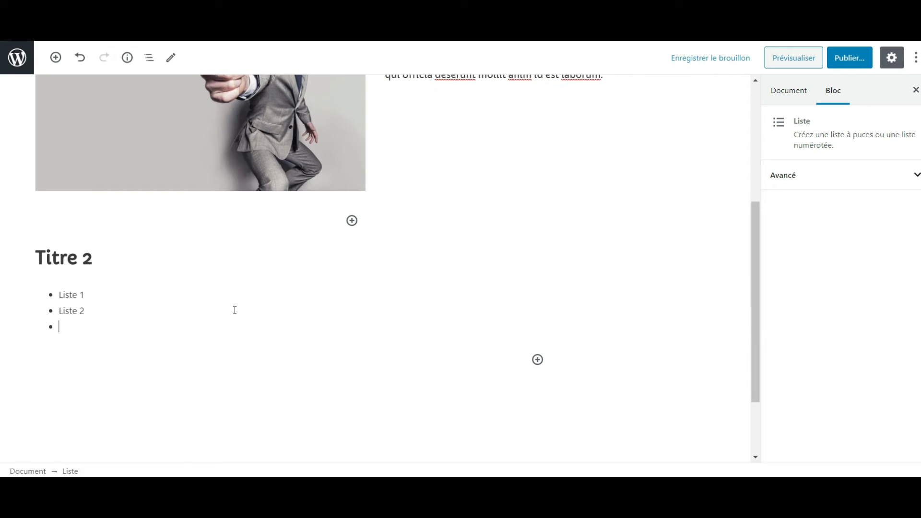
pyautogui.press('BackSpace')
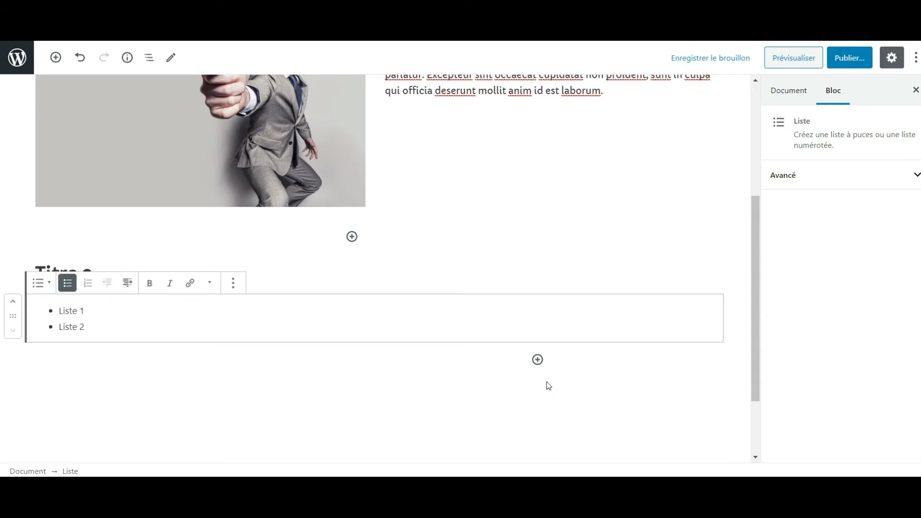
# - Insert a Tableau block below the bulleted list and create the table with 2 columns and 2 rows
pyautogui.click(537, 359)
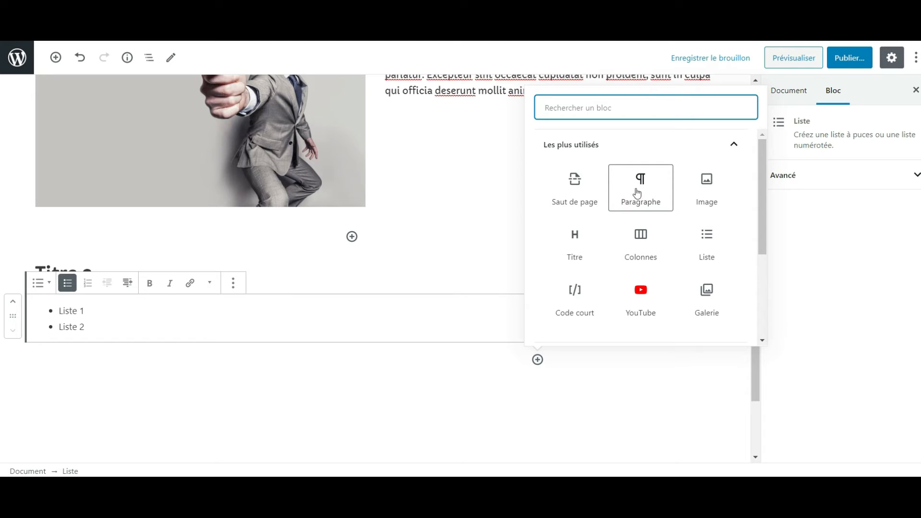
pyautogui.moveTo(762, 244); pyautogui.dragTo(743, 266)
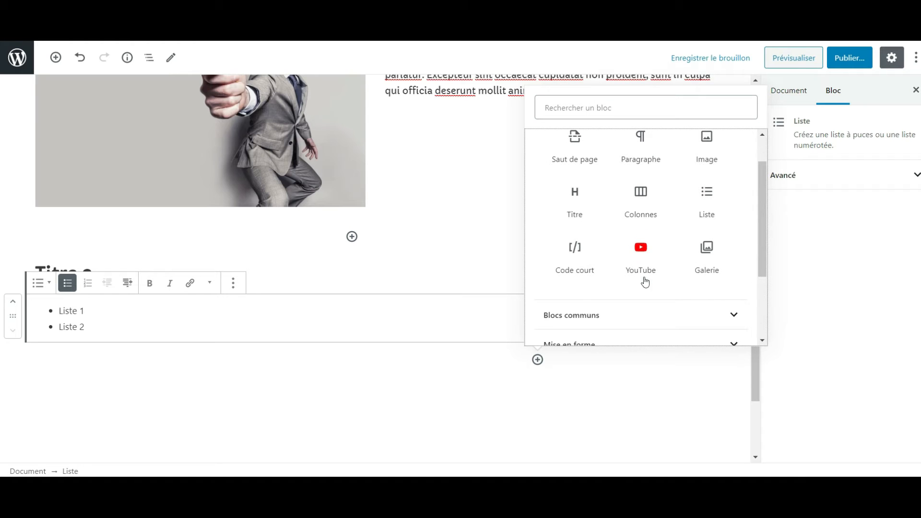
pyautogui.click(700, 314)
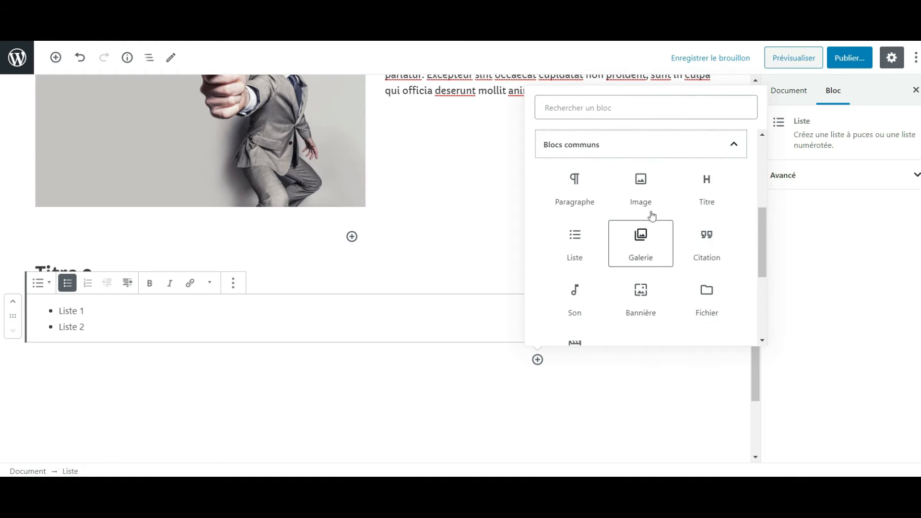
pyautogui.scroll(-4, 647, 278)
pyautogui.click(675, 239)
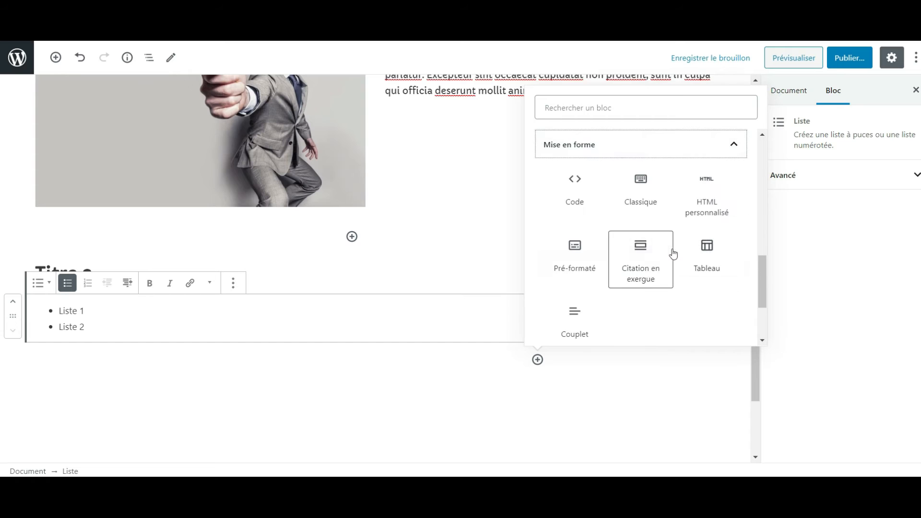
pyautogui.click(717, 261)
pyautogui.scroll(1, 146, 224)
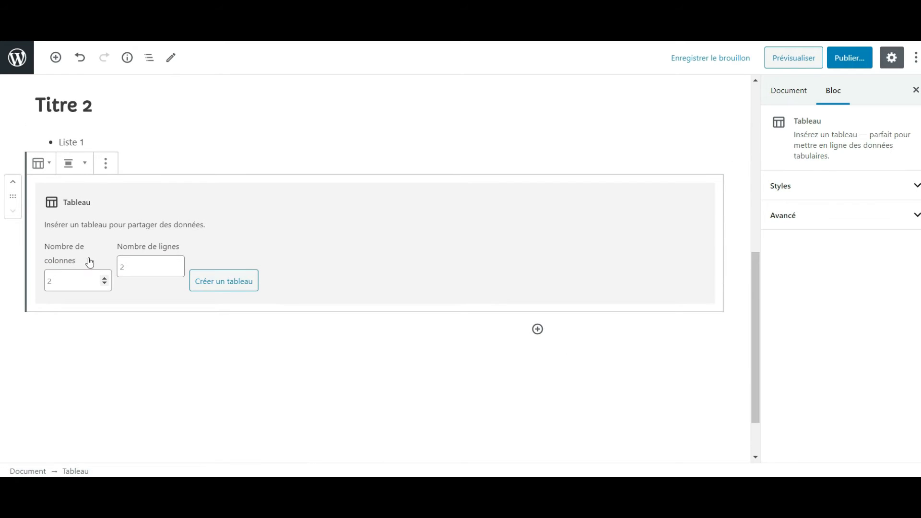
pyautogui.click(219, 282)
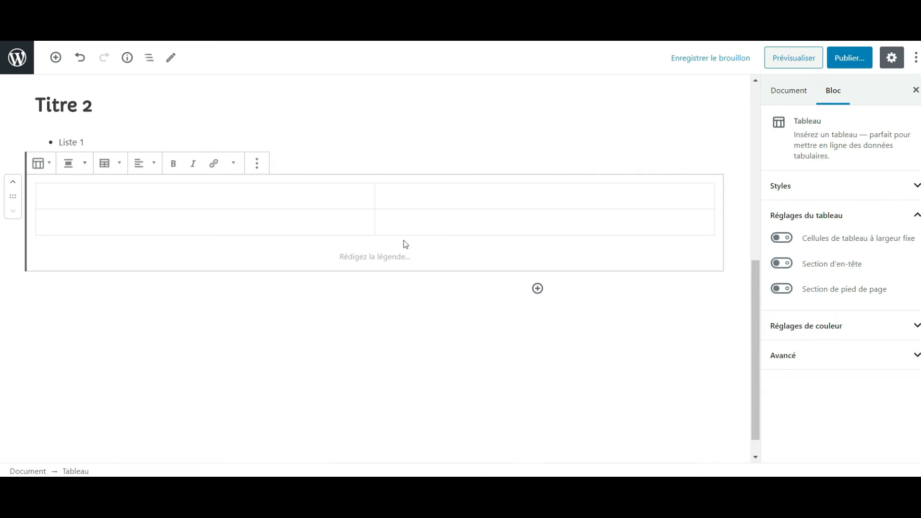
pyautogui.scroll(1, 650, 267)
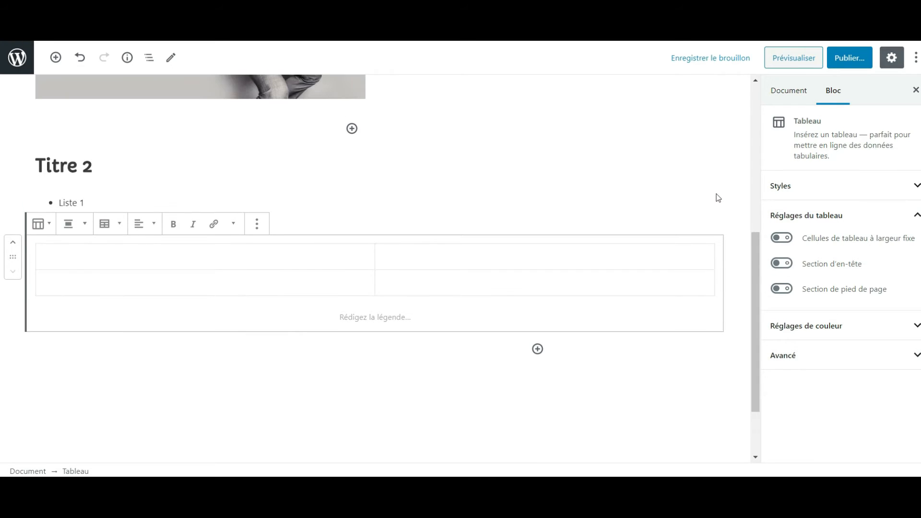
# - Try the header and footer sections on the table and switch both off again
pyautogui.click(834, 92)
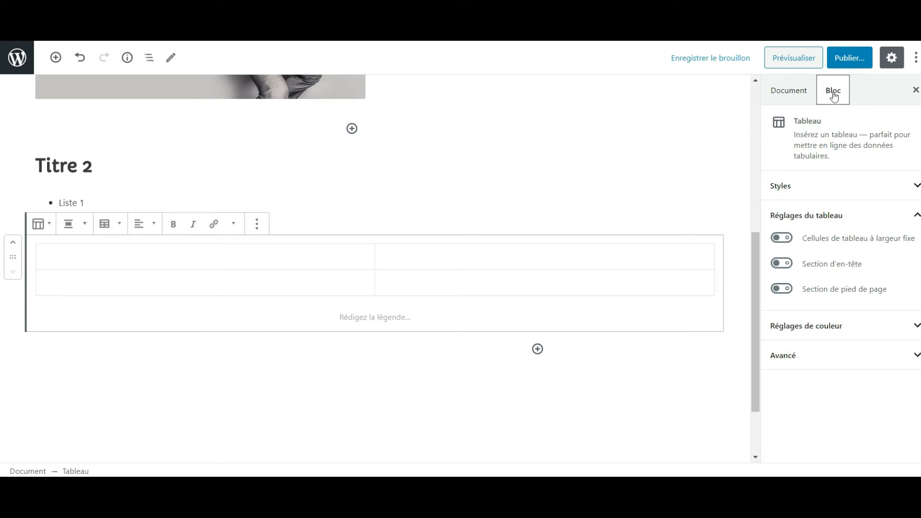
pyautogui.click(849, 118)
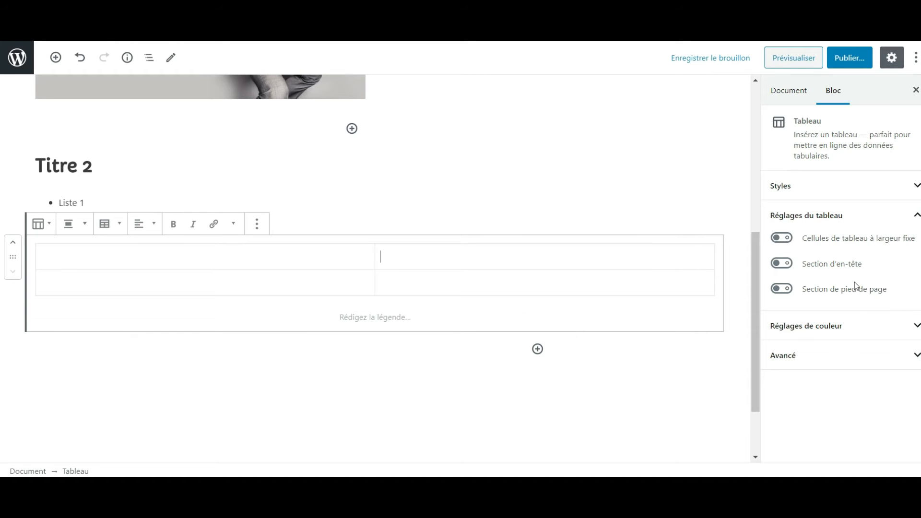
pyautogui.click(783, 268)
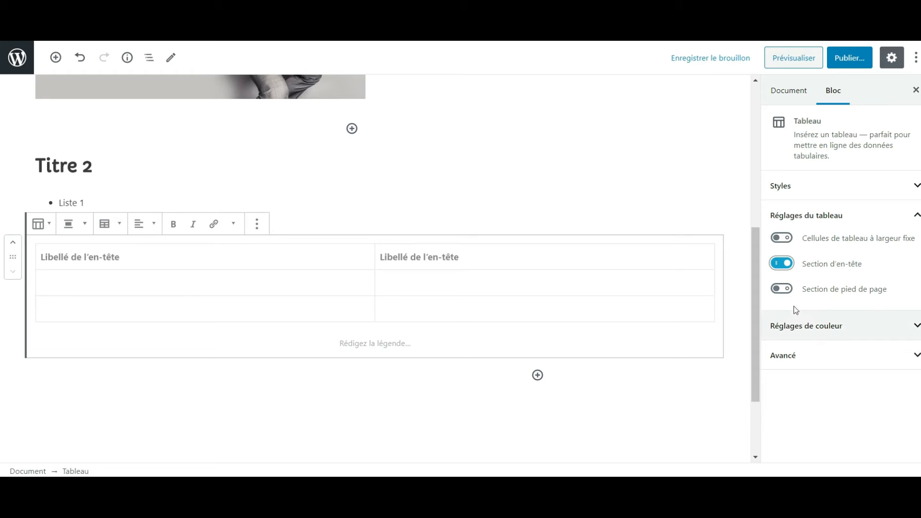
pyautogui.click(783, 289)
pyautogui.click(790, 291)
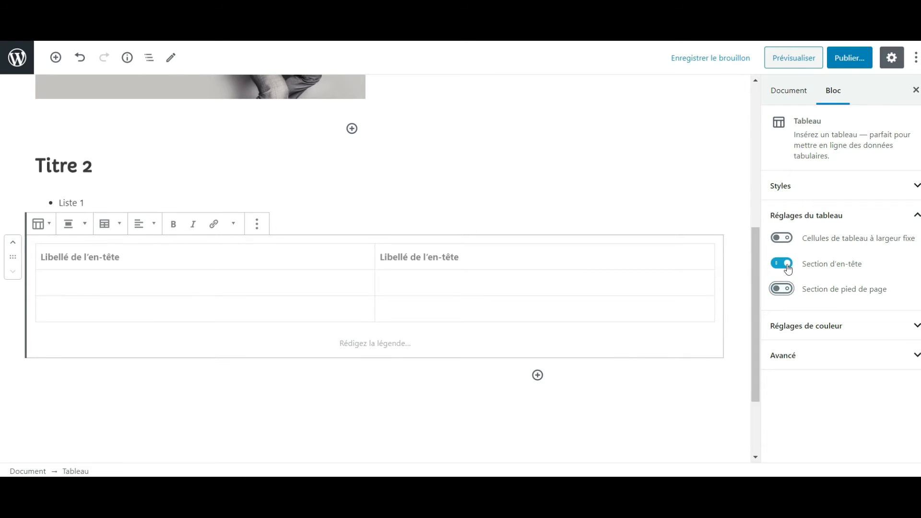
pyautogui.click(781, 264)
# - Examine the advanced settings of the bulleted list block
pyautogui.click(236, 204)
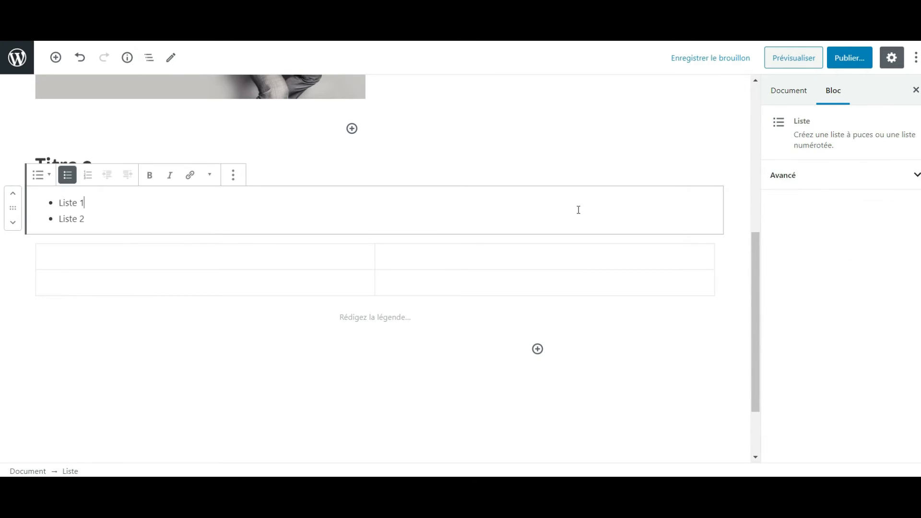
pyautogui.click(816, 178)
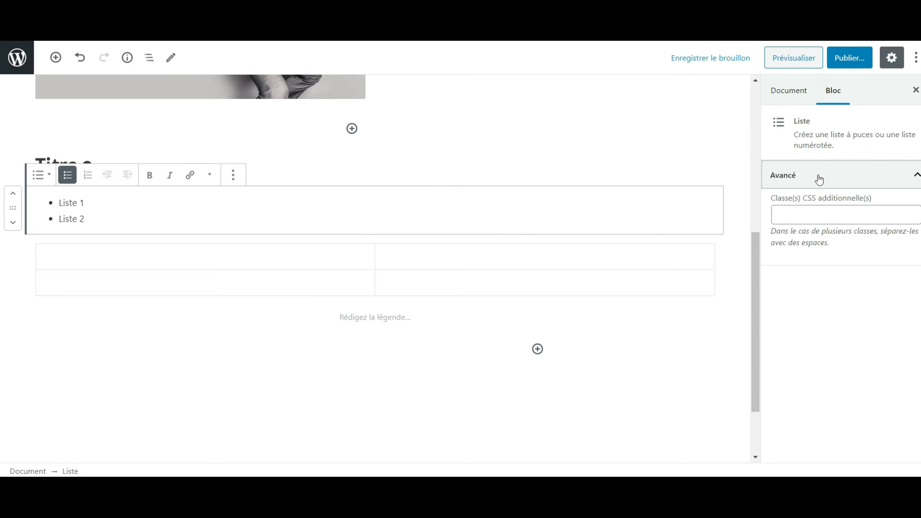
pyautogui.click(818, 180)
# - Try heading levels H3 and H4 on "Titre 2" and restore level H2
pyautogui.click(307, 164)
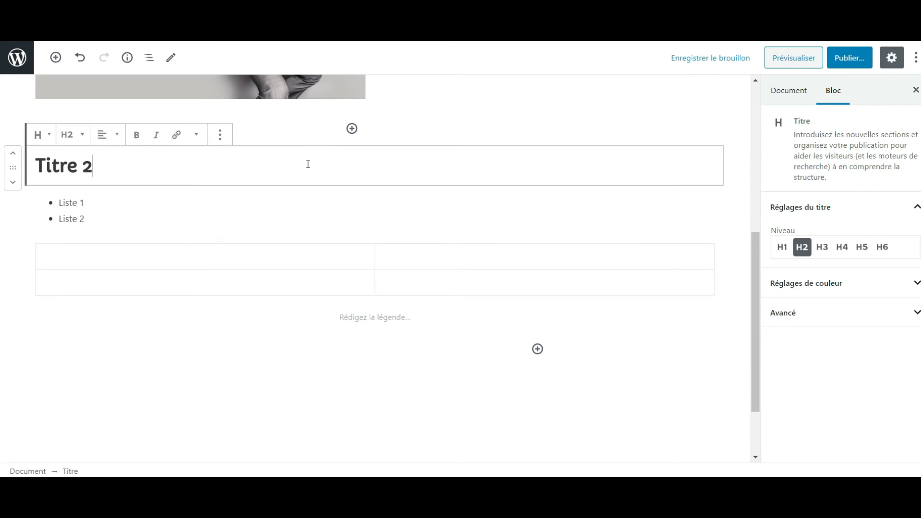
pyautogui.click(826, 252)
pyautogui.click(844, 248)
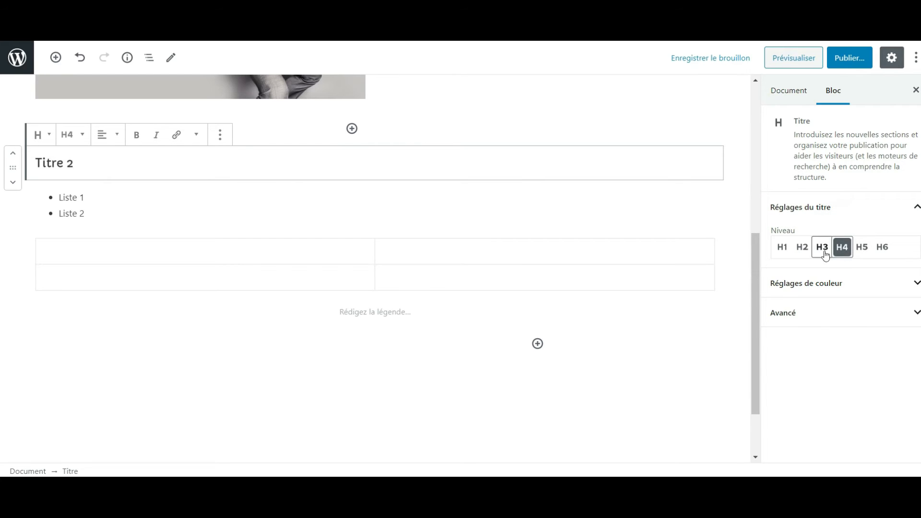
pyautogui.click(802, 248)
# - Try red as the text colour of the "Titre 2" heading and set it to the very dark grey swatch
pyautogui.click(816, 283)
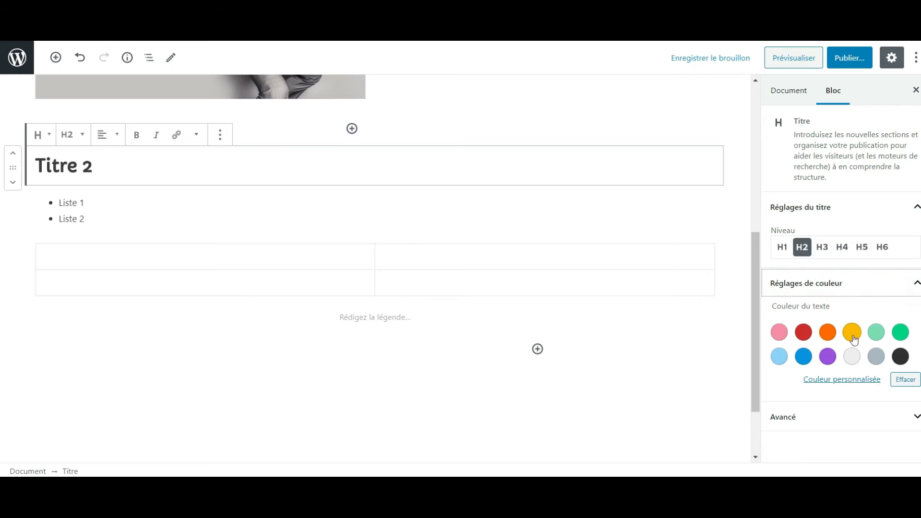
pyautogui.click(803, 332)
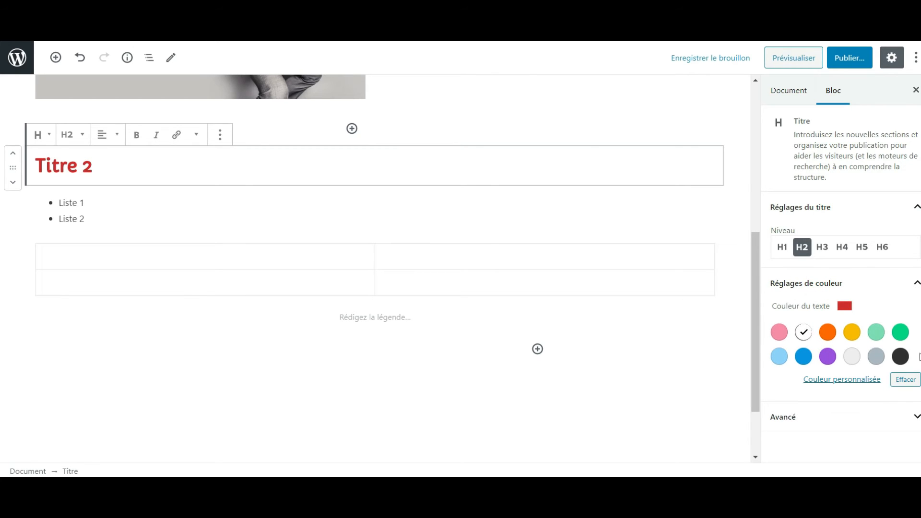
pyautogui.click(901, 357)
# - Try the Grand text size and a drop cap on the Lorem ipsum paragraph, restoring the default size and switching the drop cap off
pyautogui.scroll(4, 581, 160)
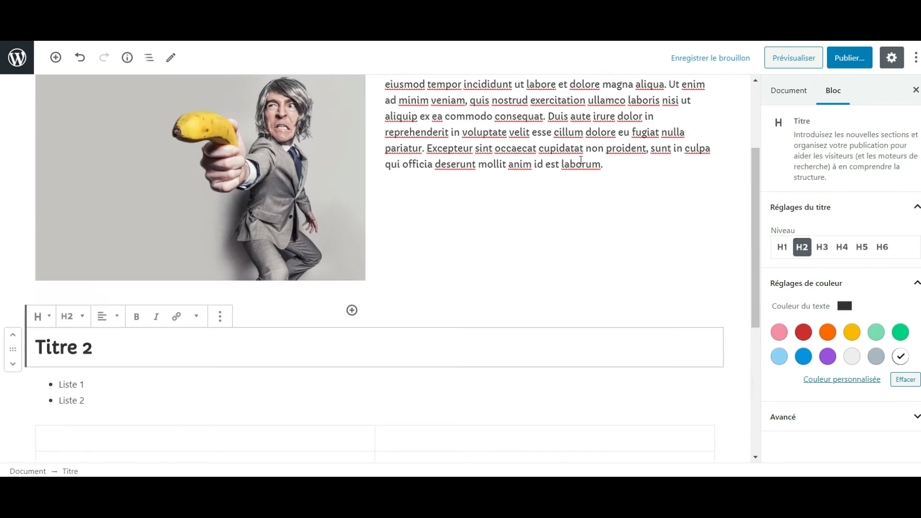
pyautogui.scroll(2, 580, 160)
pyautogui.click(627, 205)
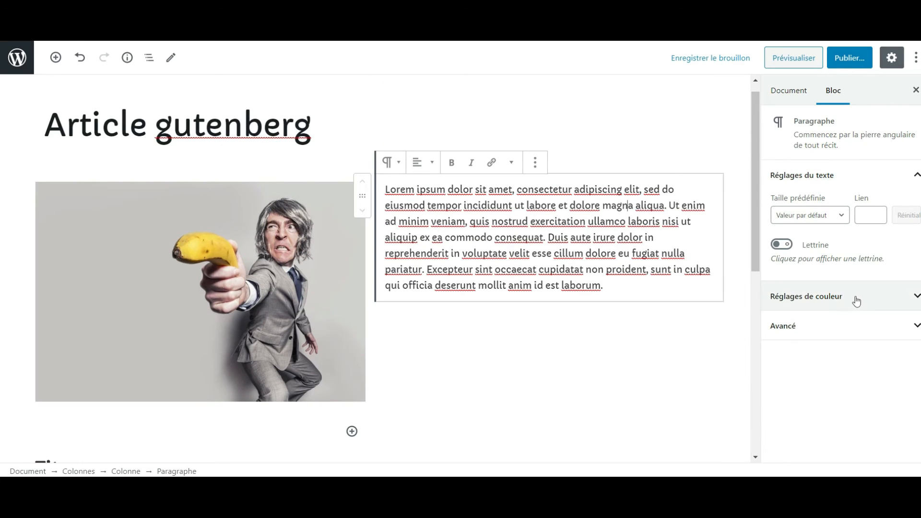
pyautogui.click(837, 215)
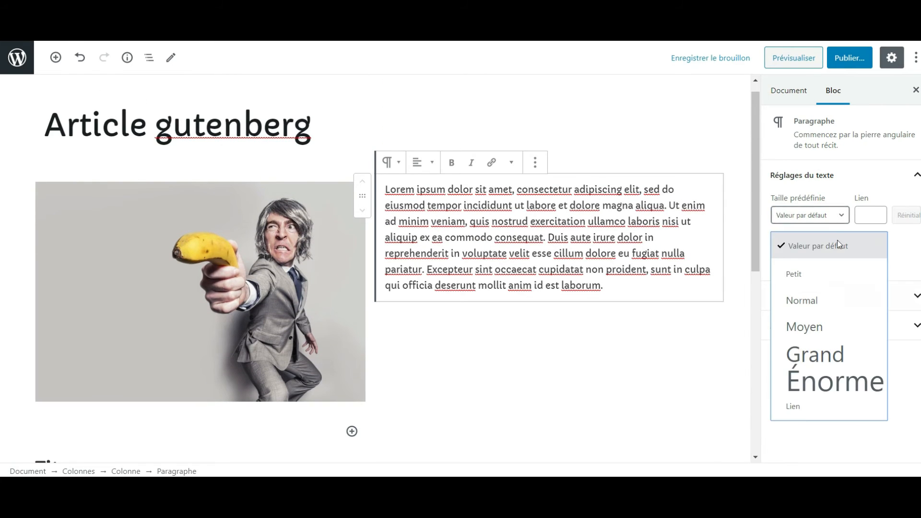
pyautogui.click(817, 355)
pyautogui.click(822, 219)
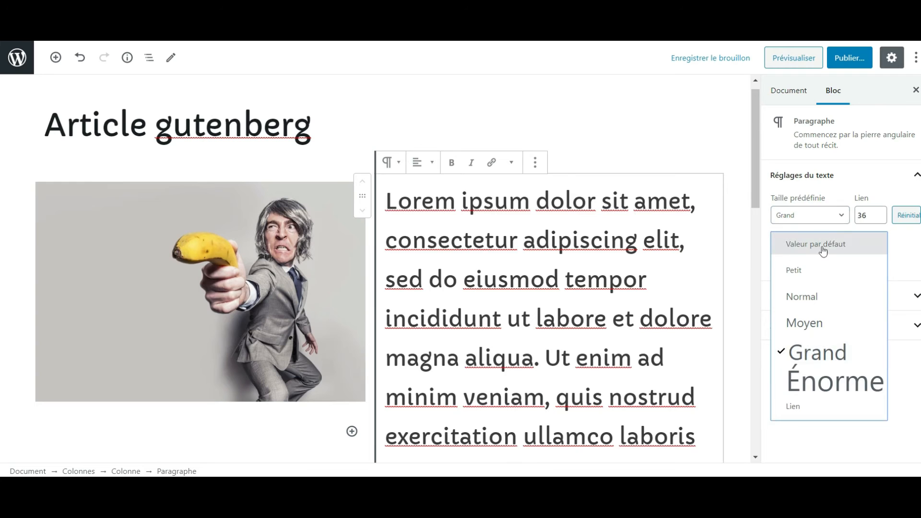
pyautogui.click(823, 248)
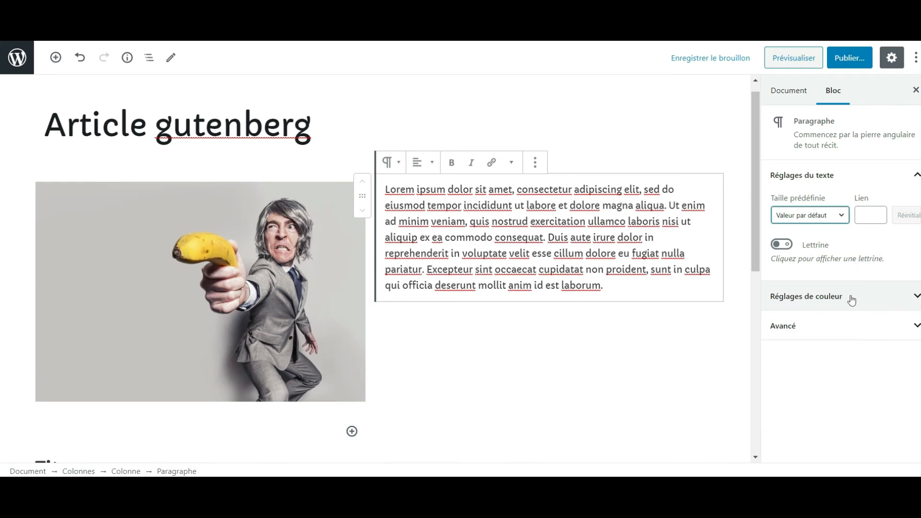
pyautogui.click(778, 244)
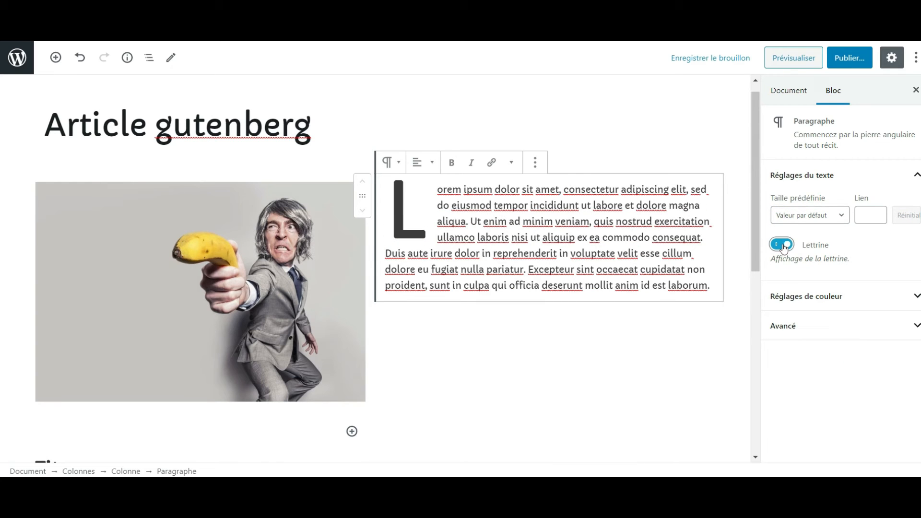
pyautogui.click(781, 245)
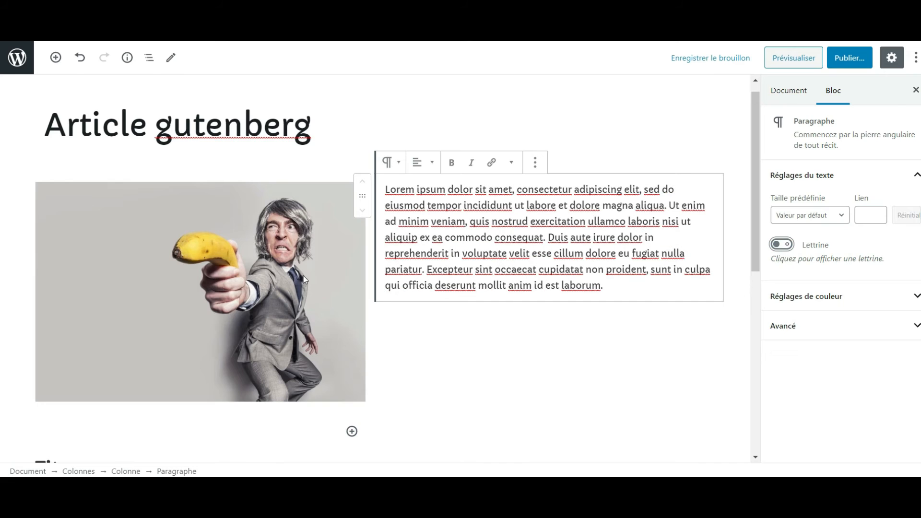
# - Resize the image in the first column to 50% after trying 25%
pyautogui.click(228, 284)
pyautogui.click(830, 253)
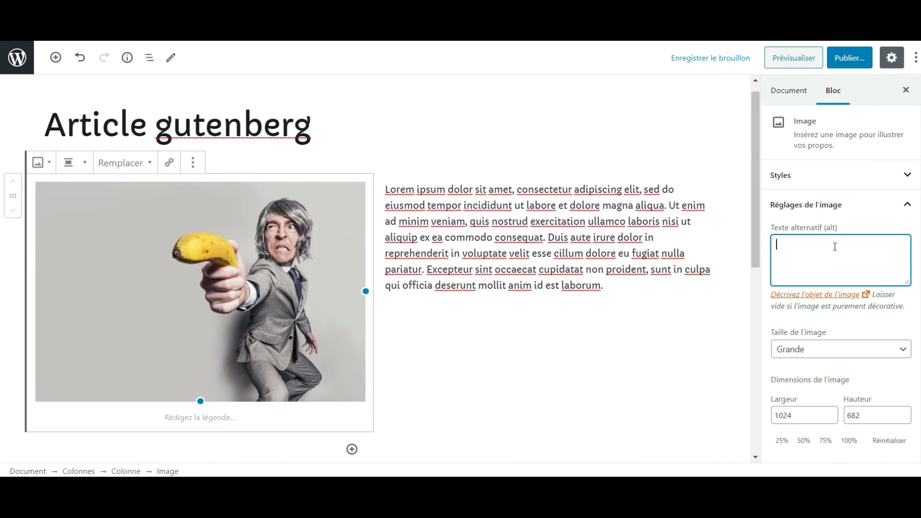
pyautogui.scroll(-1, 854, 298)
pyautogui.click(804, 409)
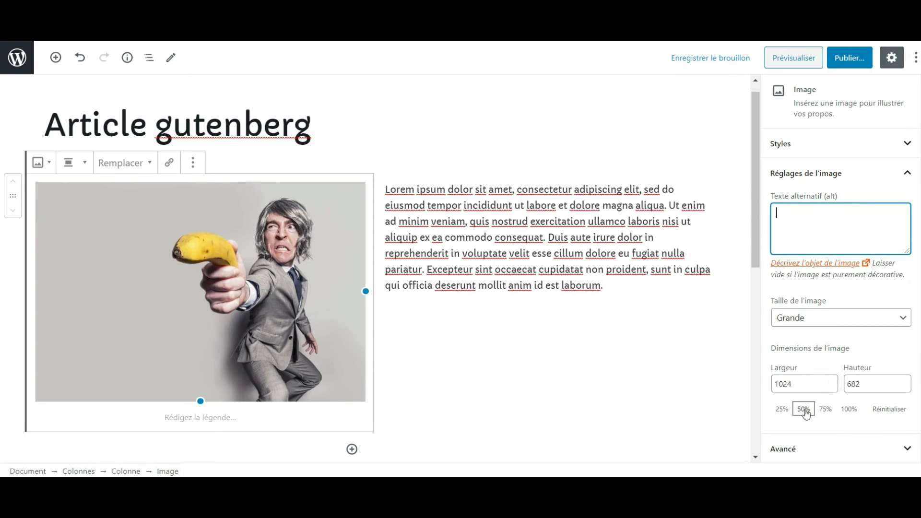
pyautogui.click(782, 409)
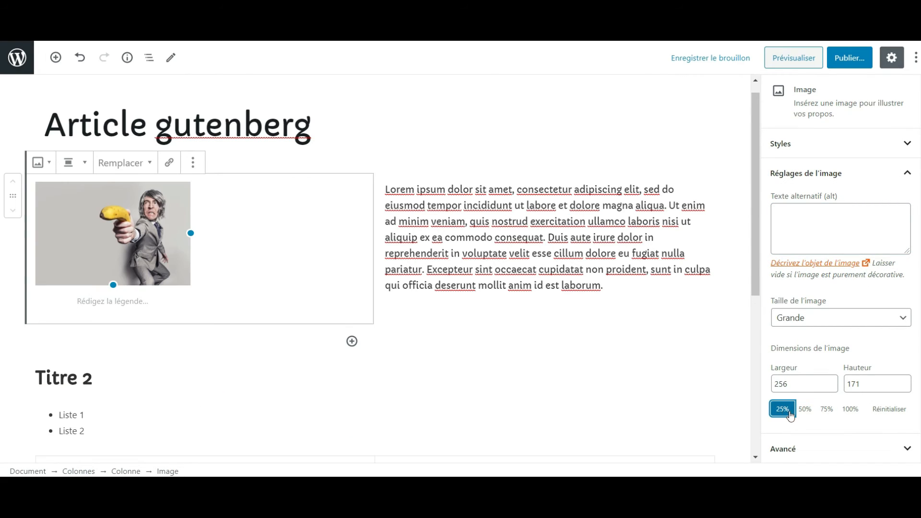
pyautogui.click(804, 409)
pyautogui.scroll(1, 827, 396)
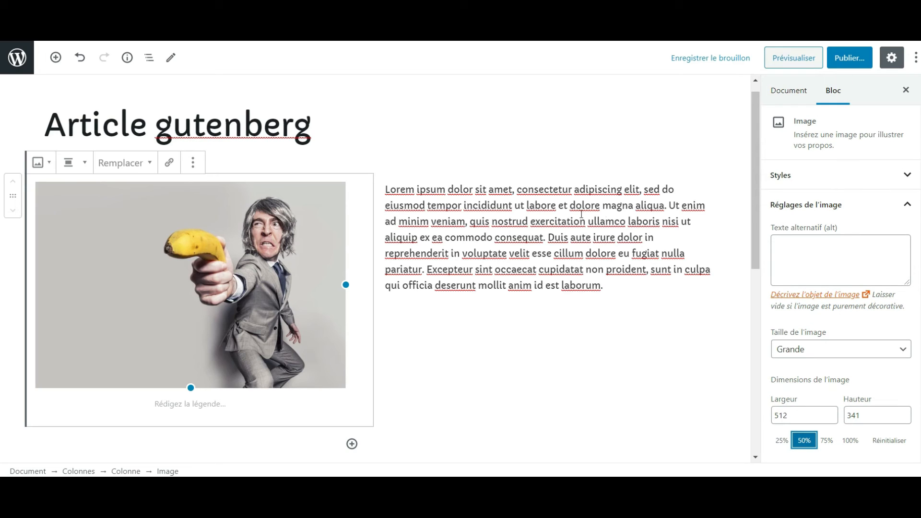
# - Centre the image within the first column
pyautogui.click(495, 220)
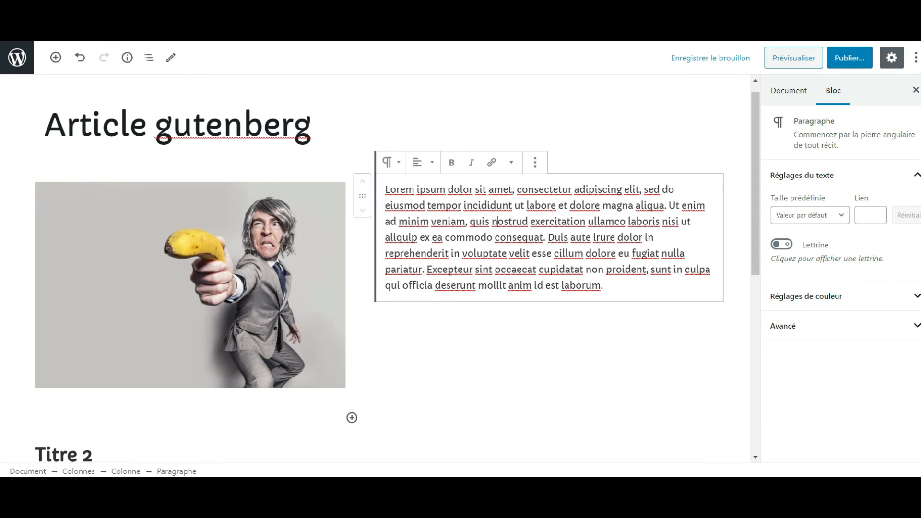
pyautogui.click(264, 264)
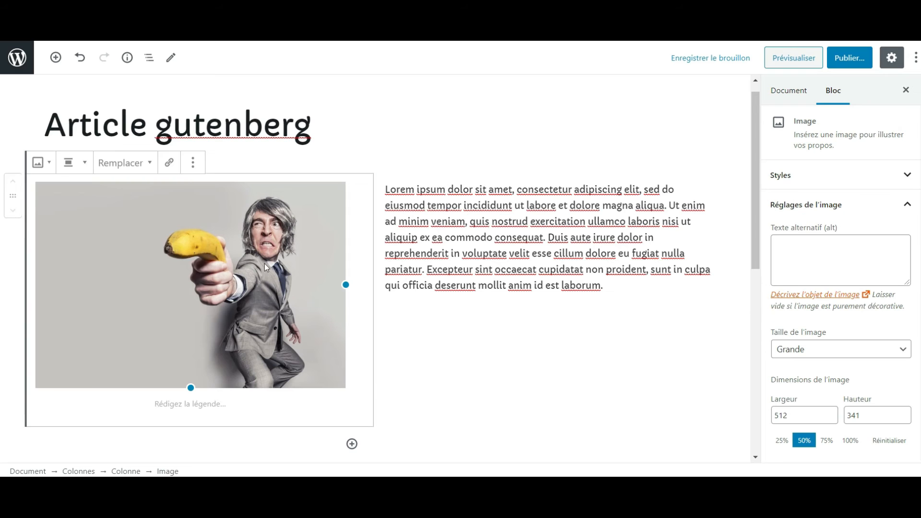
pyautogui.click(87, 165)
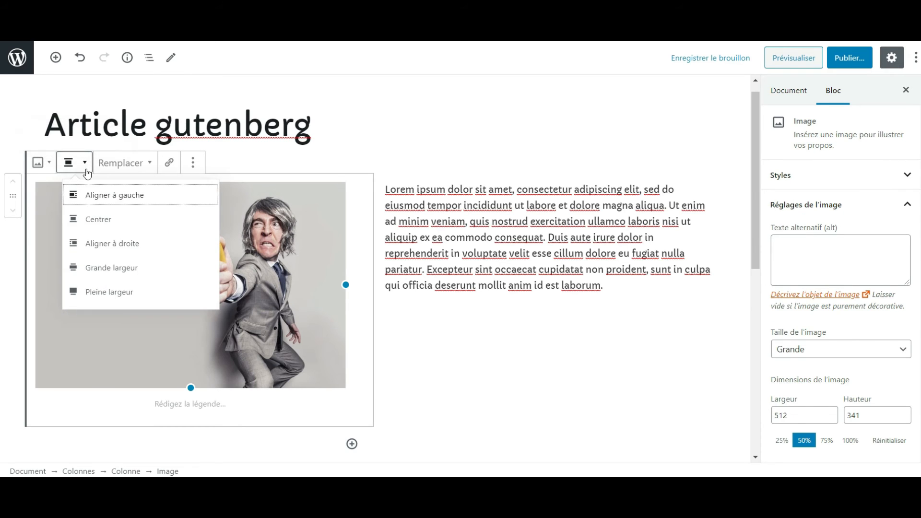
pyautogui.click(92, 218)
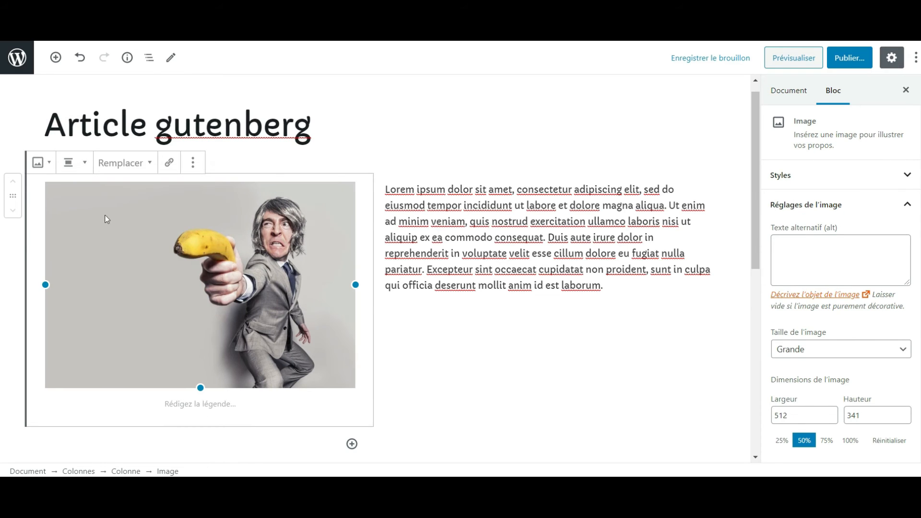
# - Review the image block settings, the document settings down to the Astra options, and the blocks in the rest of the article
pyautogui.scroll(-1, 892, 319)
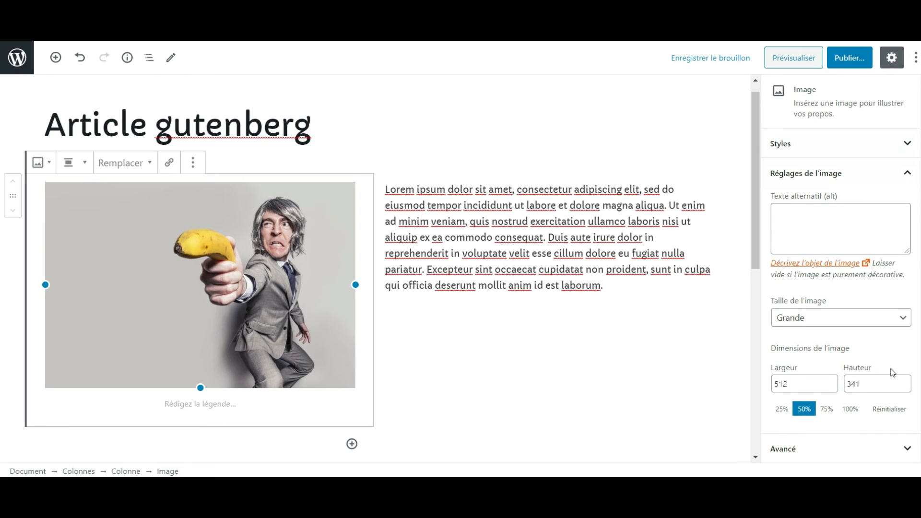
pyautogui.scroll(1, 900, 345)
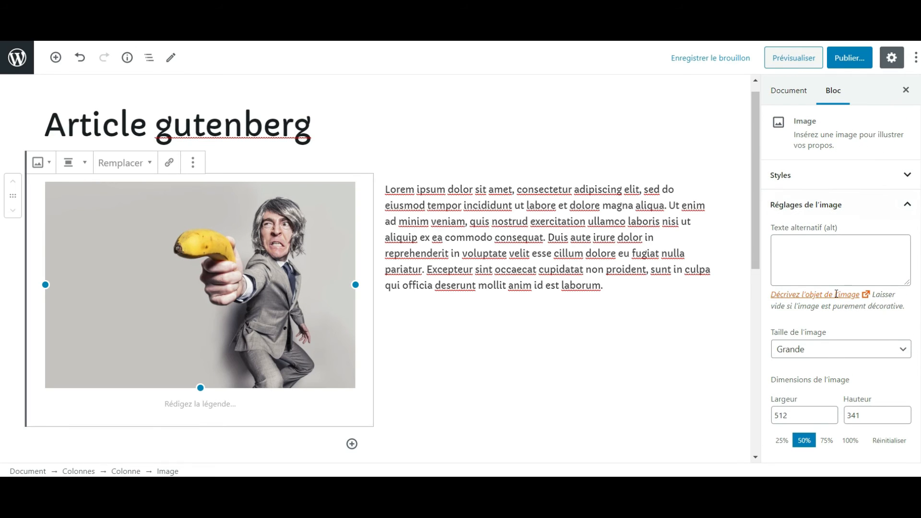
pyautogui.click(791, 92)
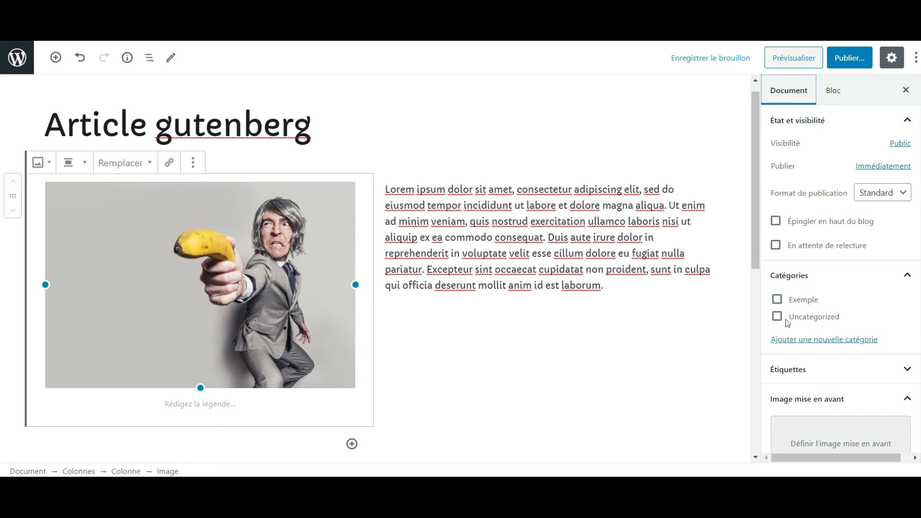
pyautogui.scroll(-5, 824, 346)
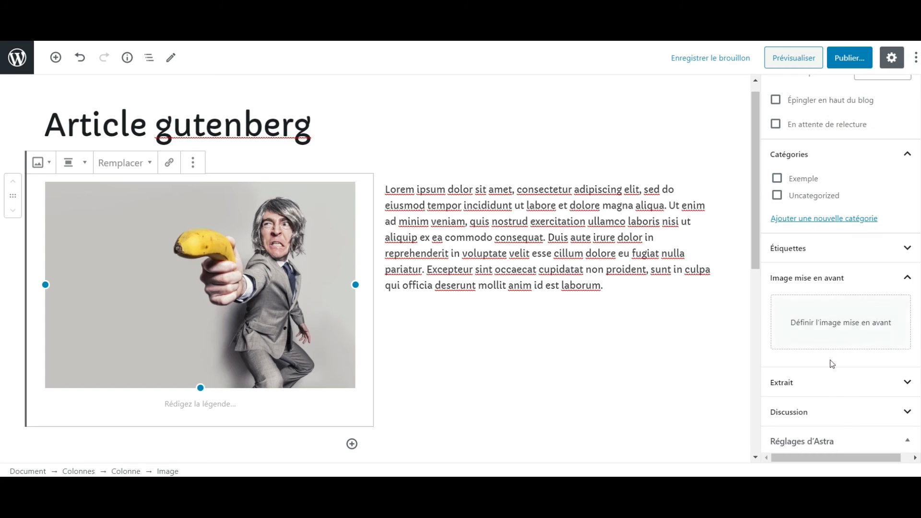
pyautogui.scroll(-3, 670, 316)
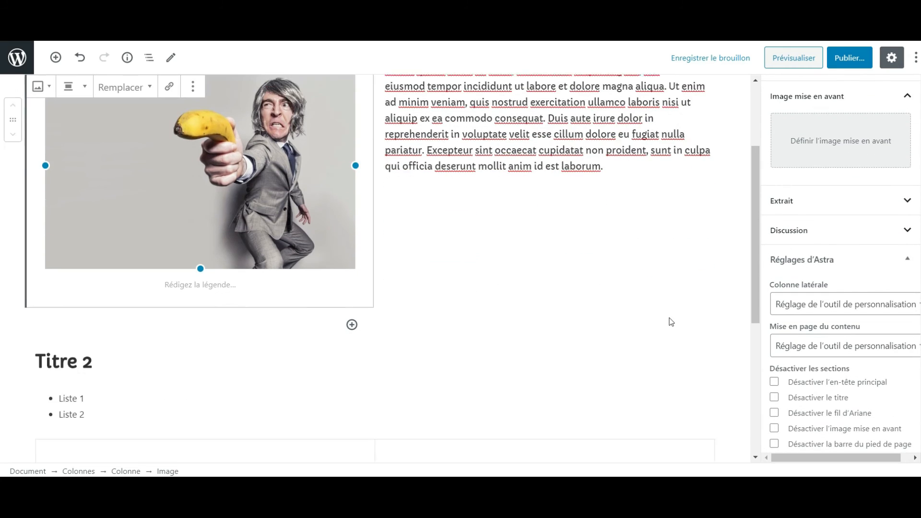
pyautogui.scroll(-4, 537, 247)
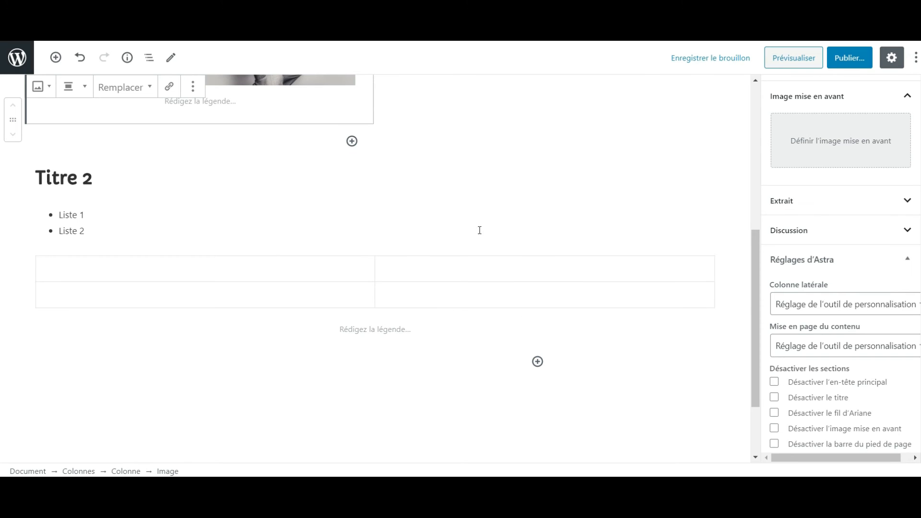
pyautogui.scroll(3, 416, 274)
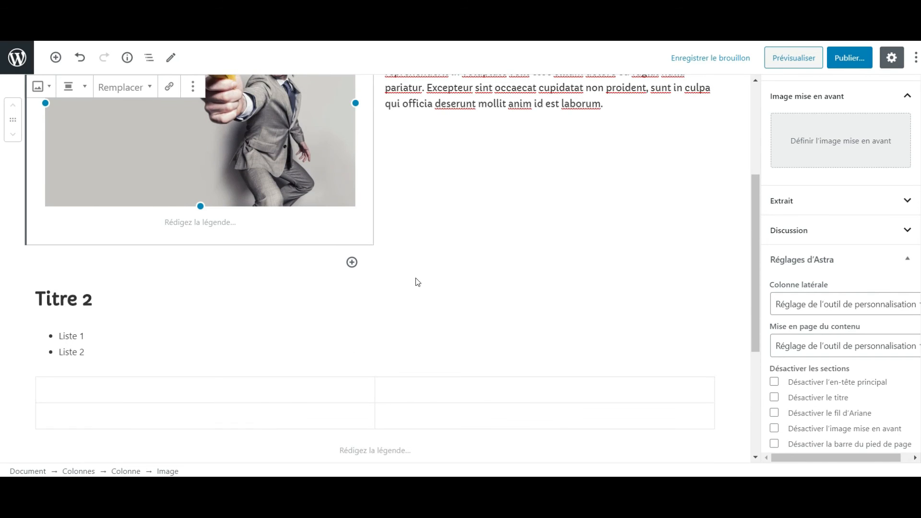
pyautogui.scroll(-5, 416, 285)
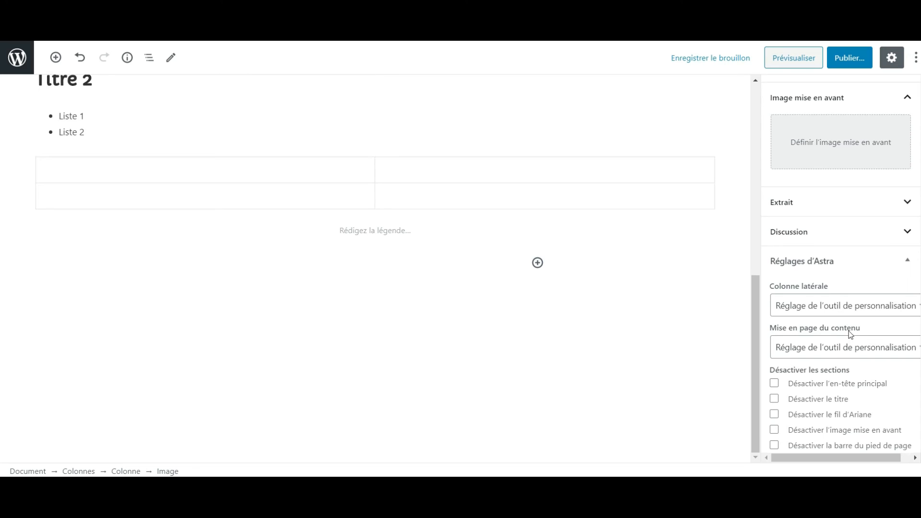
pyautogui.scroll(4, 846, 333)
pyautogui.scroll(9, 573, 255)
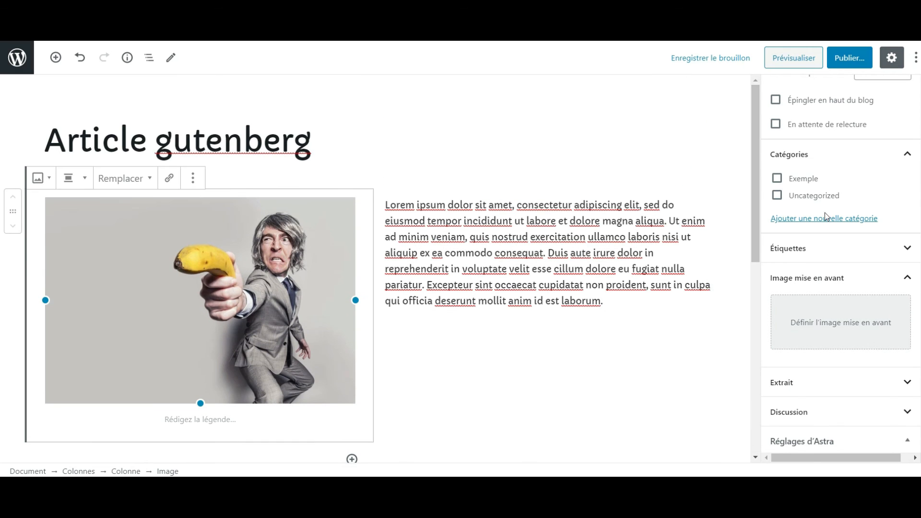
# - Set the existing media library picture suit-673697_1280.jpg as the article's featured image
pyautogui.click(841, 331)
pyautogui.click(63, 216)
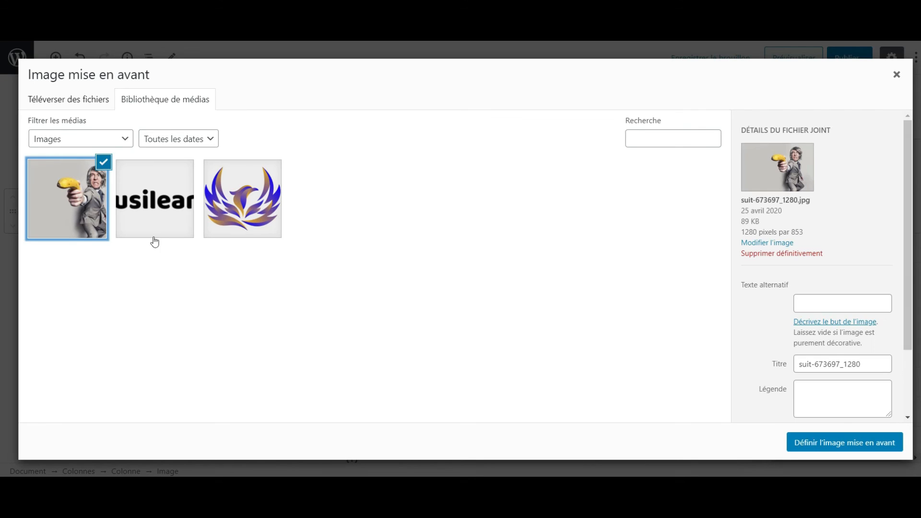
pyautogui.click(843, 444)
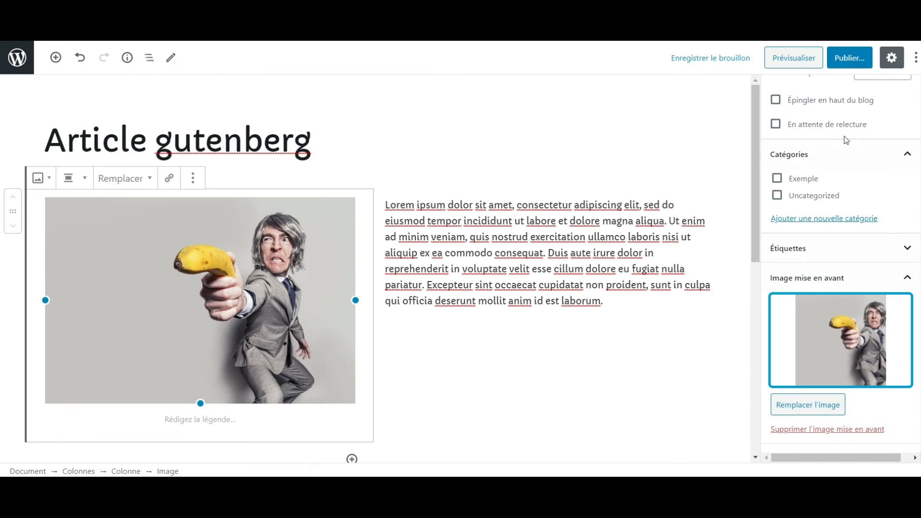
# - Save the article as a draft and publish it immediately with public visibility
pyautogui.click(735, 59)
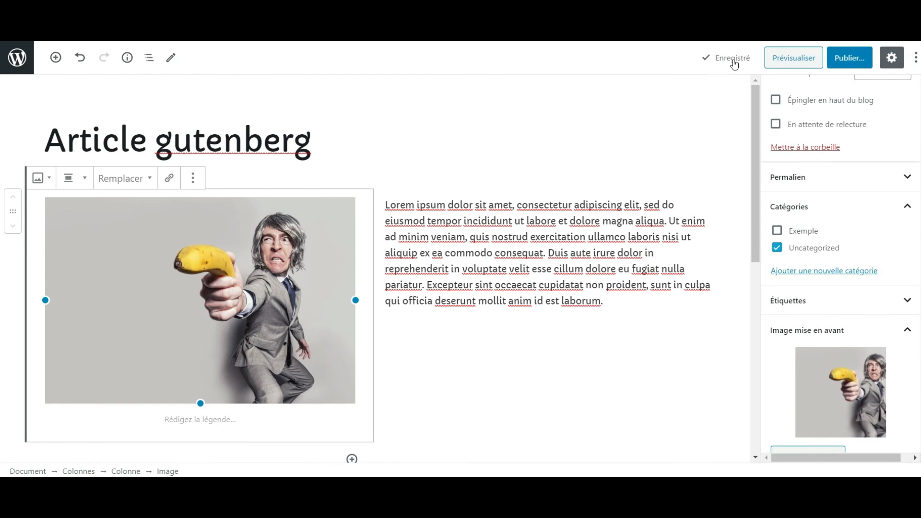
pyautogui.click(848, 60)
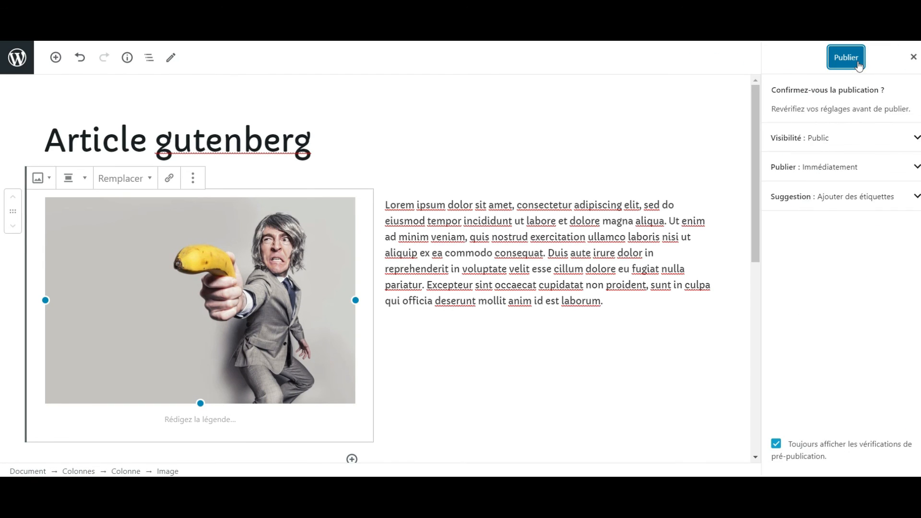
pyautogui.click(858, 64)
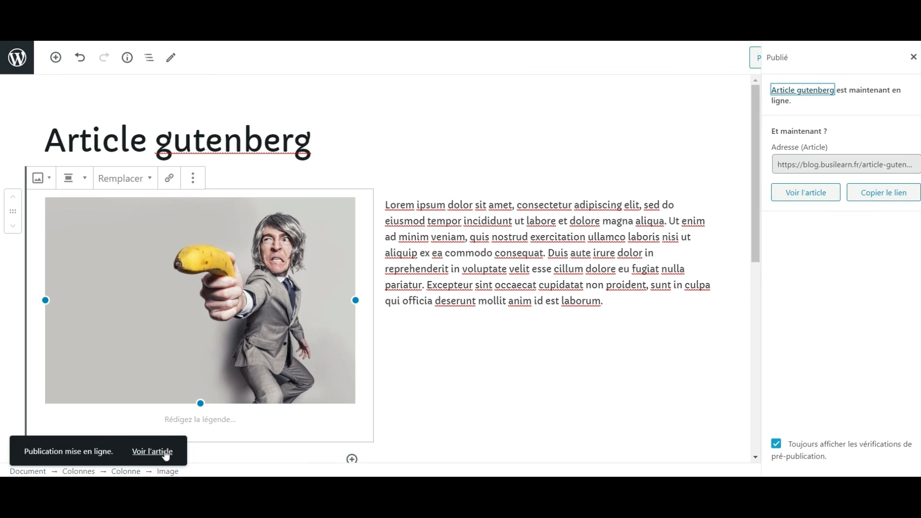
# - Open the published article on the site and examine its featured image, title, columns, "Titre 2" heading, list and table
pyautogui.click(160, 452)
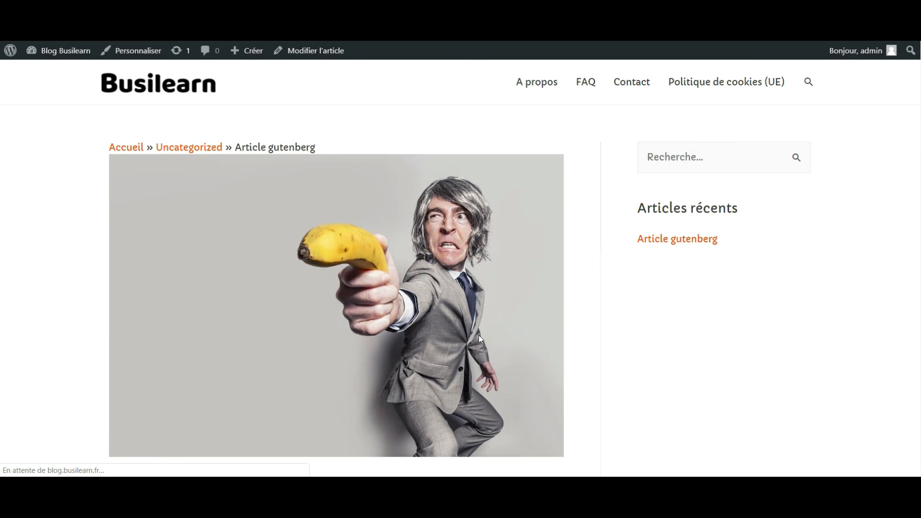
pyautogui.scroll(-5, 281, 199)
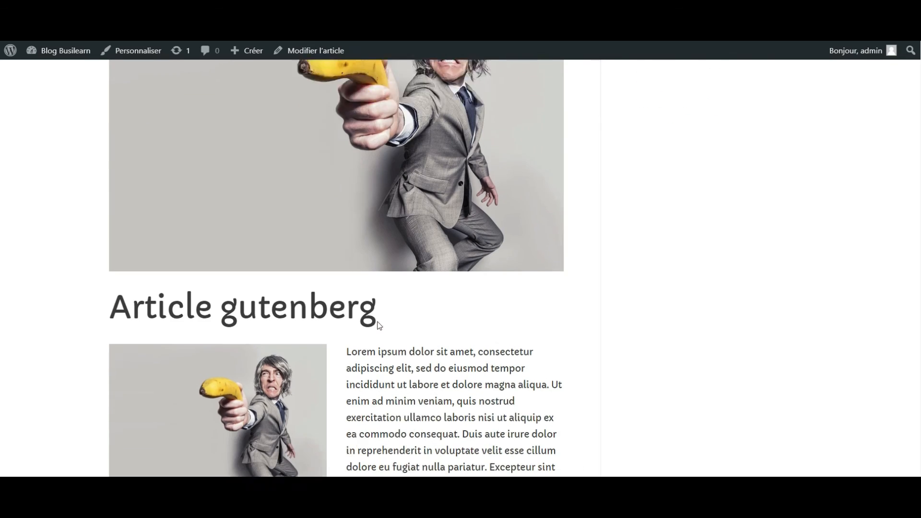
pyautogui.scroll(-2, 335, 255)
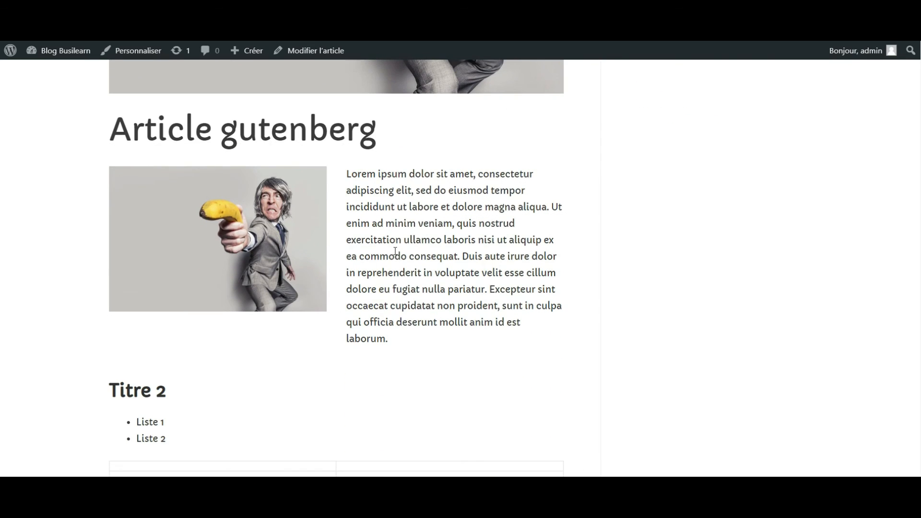
pyautogui.moveTo(395, 252); pyautogui.dragTo(284, 255)
pyautogui.scroll(-3, 273, 306)
pyautogui.click(195, 219)
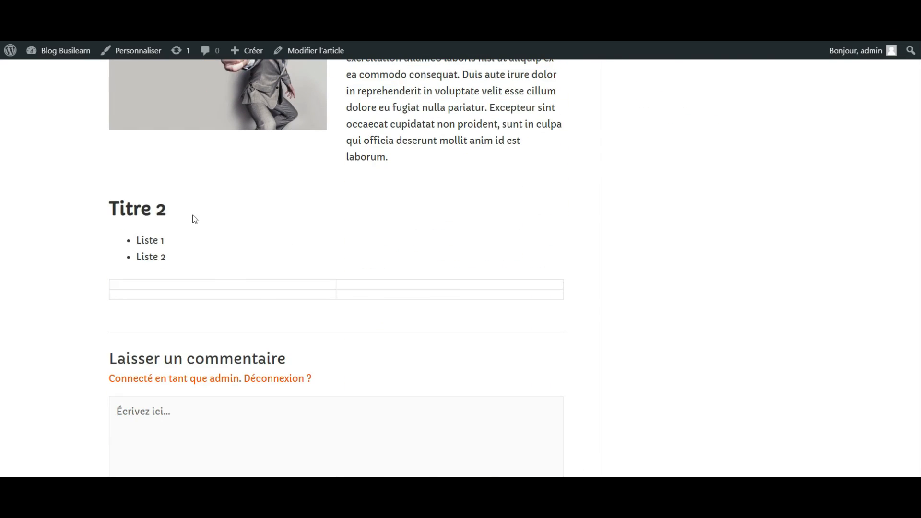
pyautogui.moveTo(195, 219); pyautogui.dragTo(120, 209)
pyautogui.click(172, 251)
pyautogui.scroll(2, 522, 315)
pyautogui.scroll(2, 522, 316)
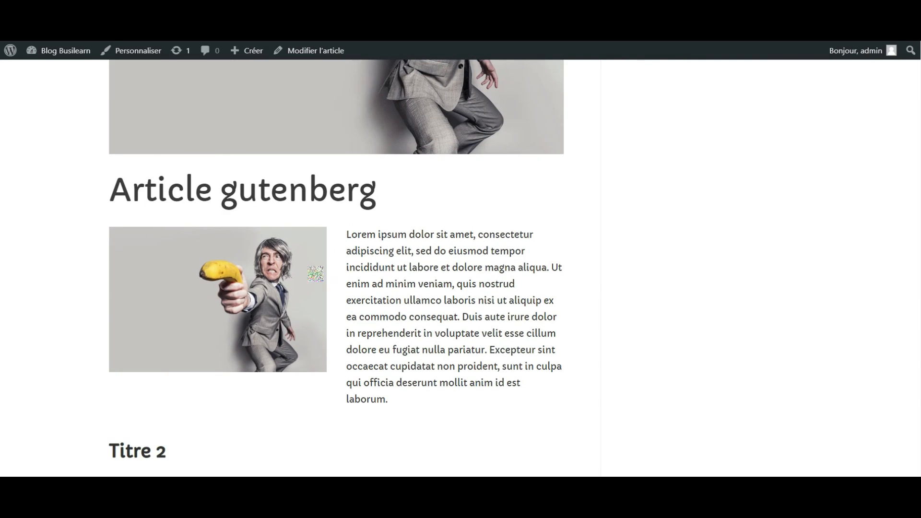
pyautogui.scroll(-2, 516, 343)
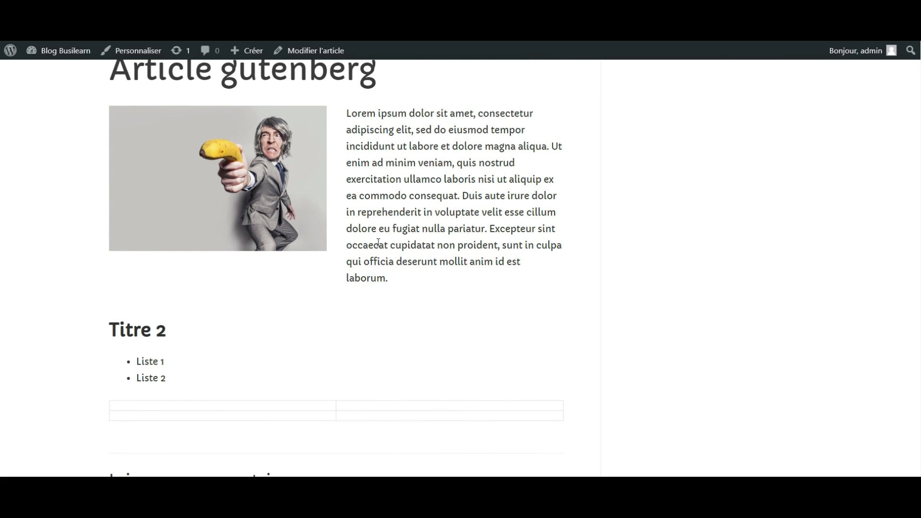
pyautogui.scroll(6, 459, 164)
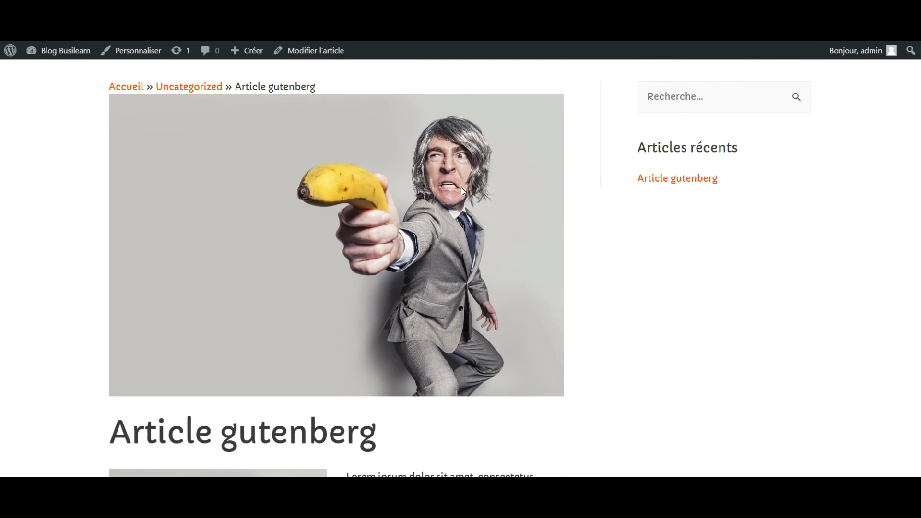
pyautogui.scroll(1, 446, 150)
pyautogui.scroll(-3, 573, 297)
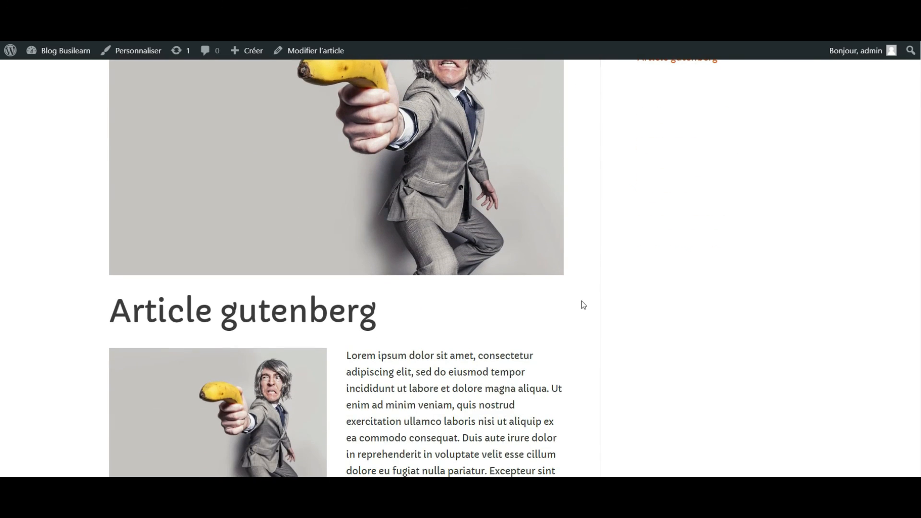
pyautogui.scroll(1, 580, 304)
pyautogui.scroll(2, 576, 309)
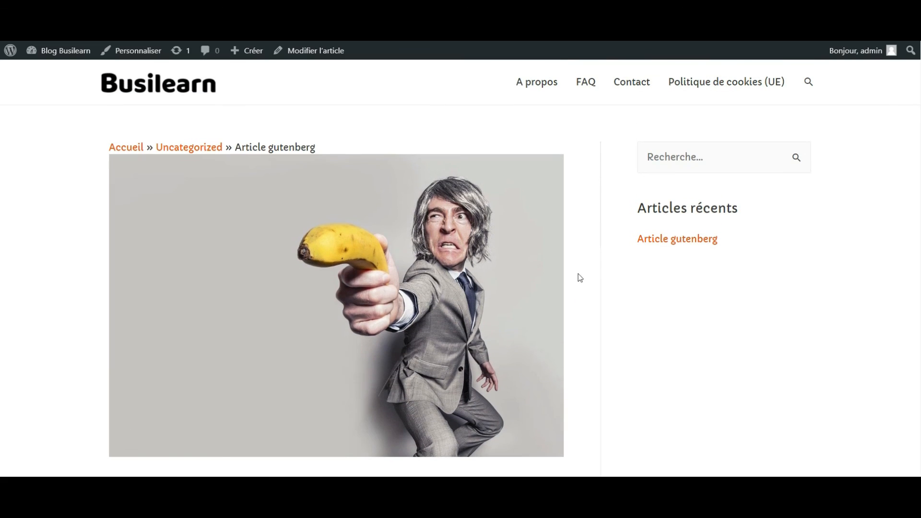